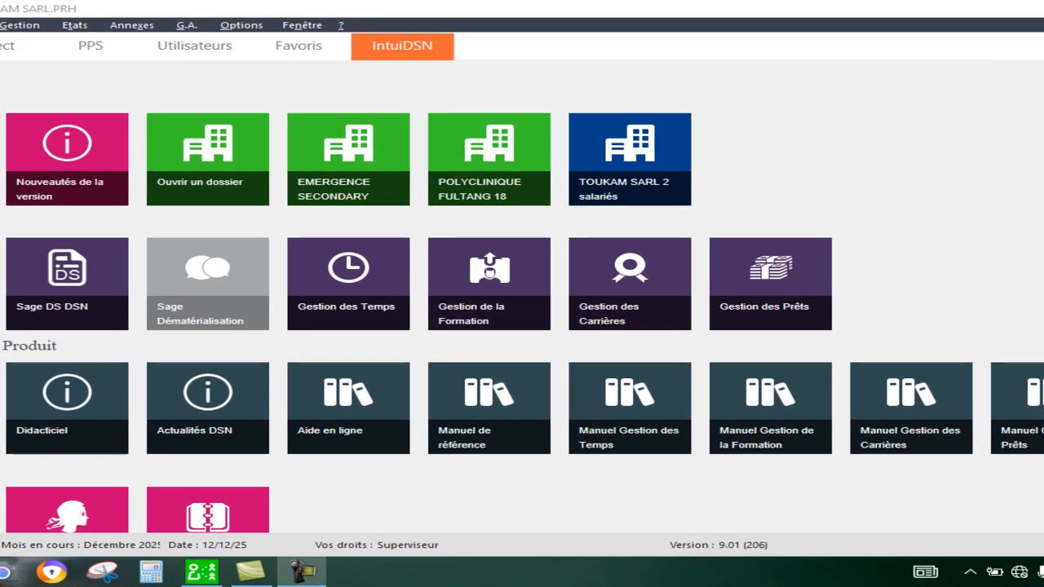
Open the predefined constant CL03 (Cumul libre 3) from the list of constants for editing.
click(145, 92)
click(6, 69)
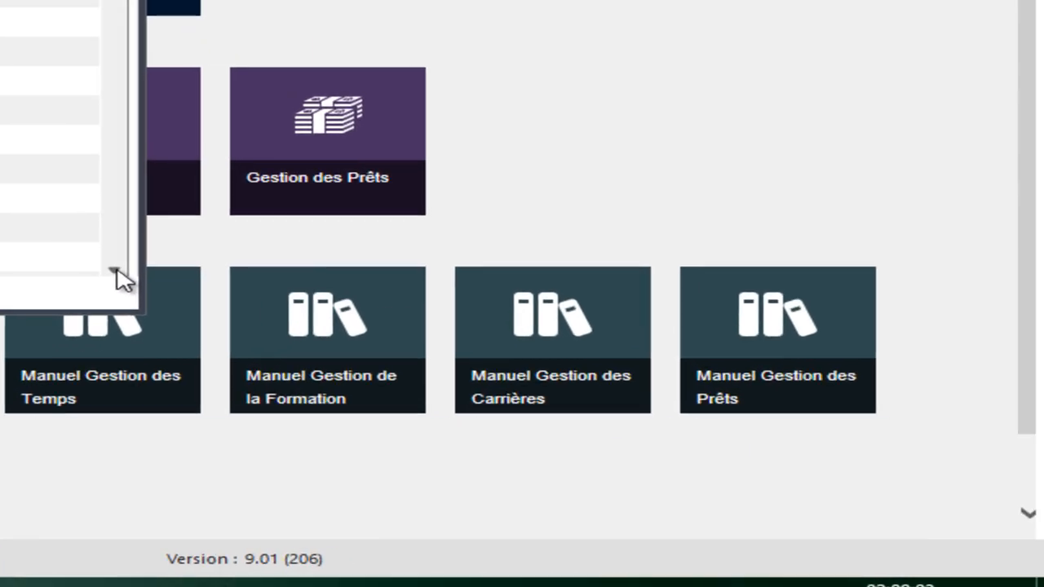
click(117, 271)
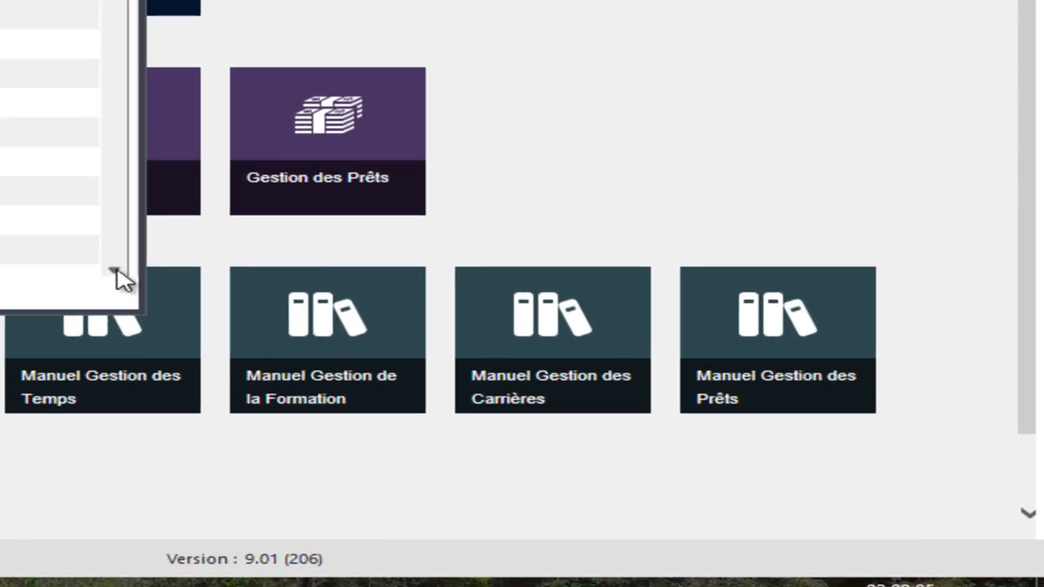
click(116, 270)
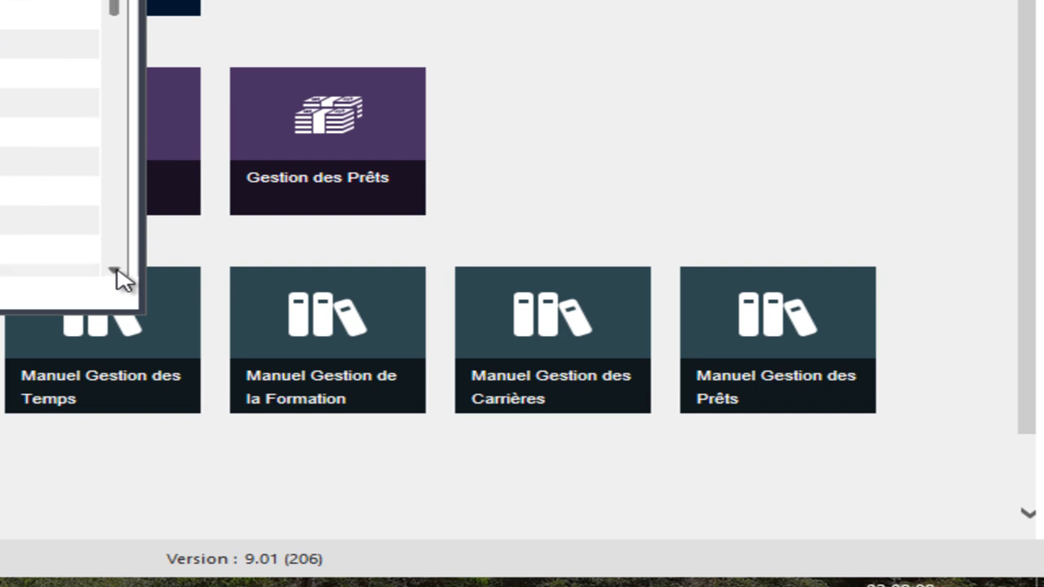
click(116, 271)
click(116, 271)
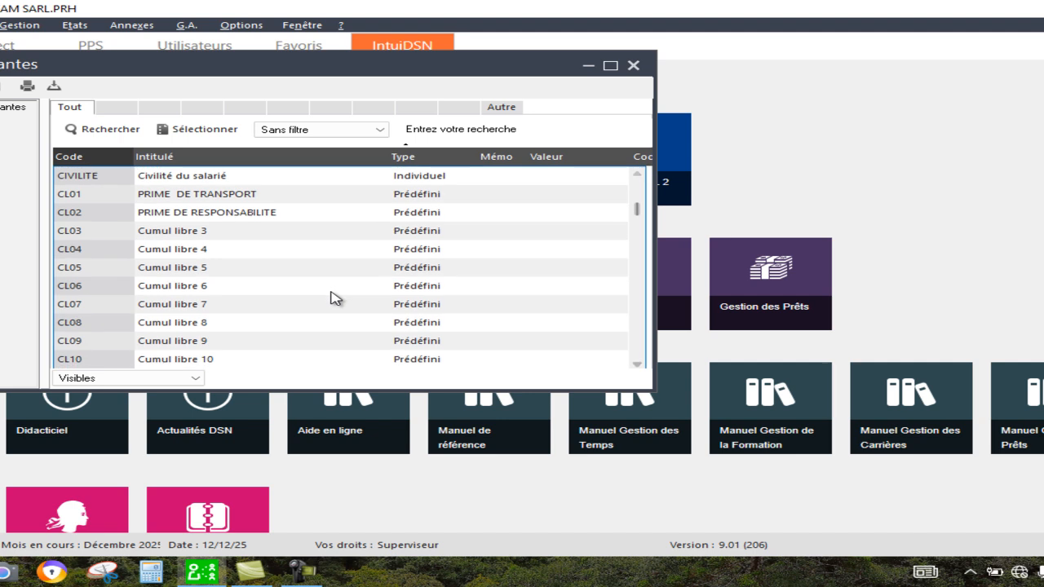
click(253, 237)
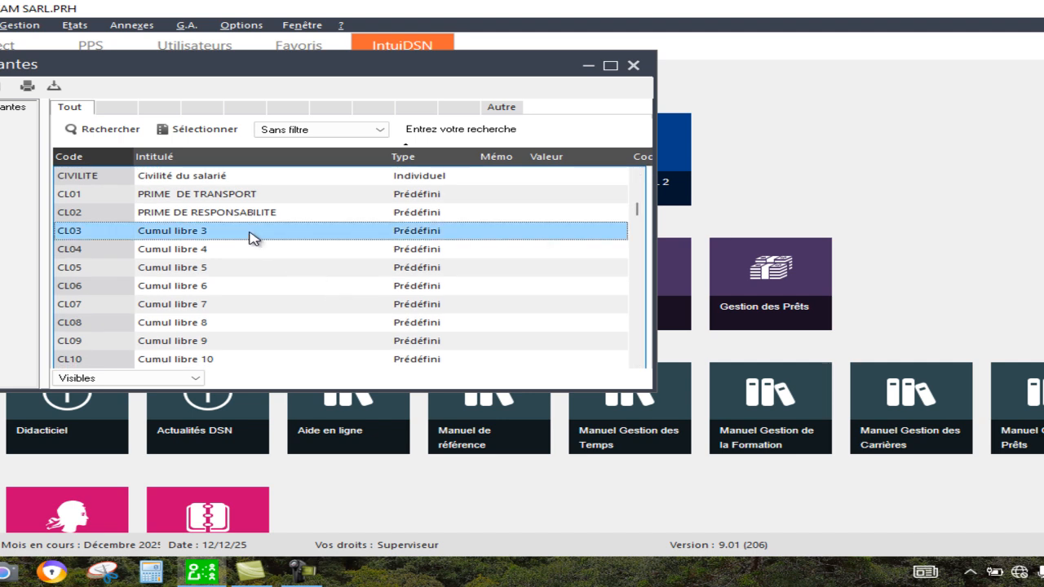
double_click(251, 235)
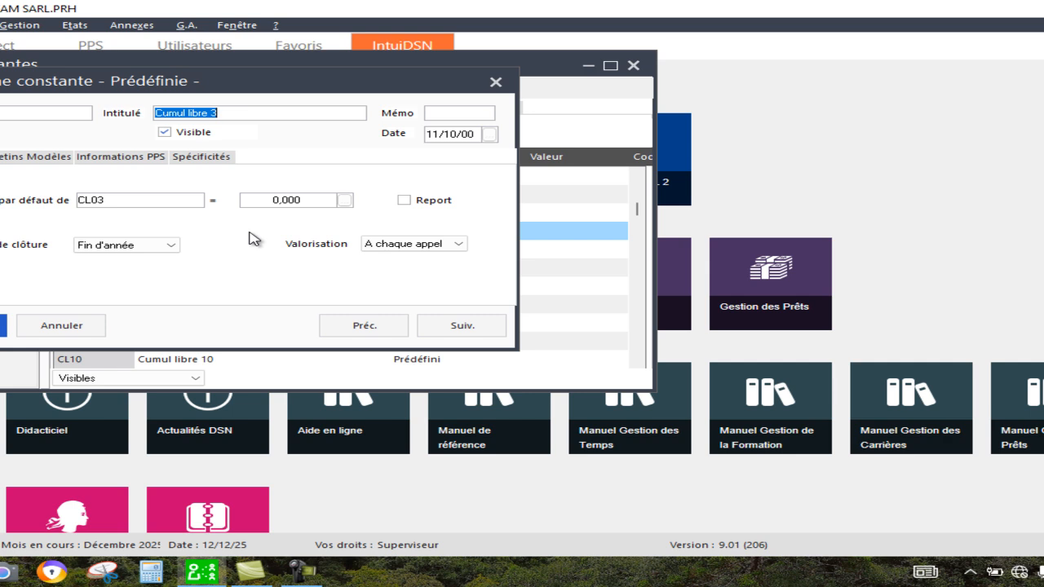
Rename constant CL03 as INDEMNITE DE REPRESENTATION, save it and close the list of constants.
key(BackSpace)
text(INDE)
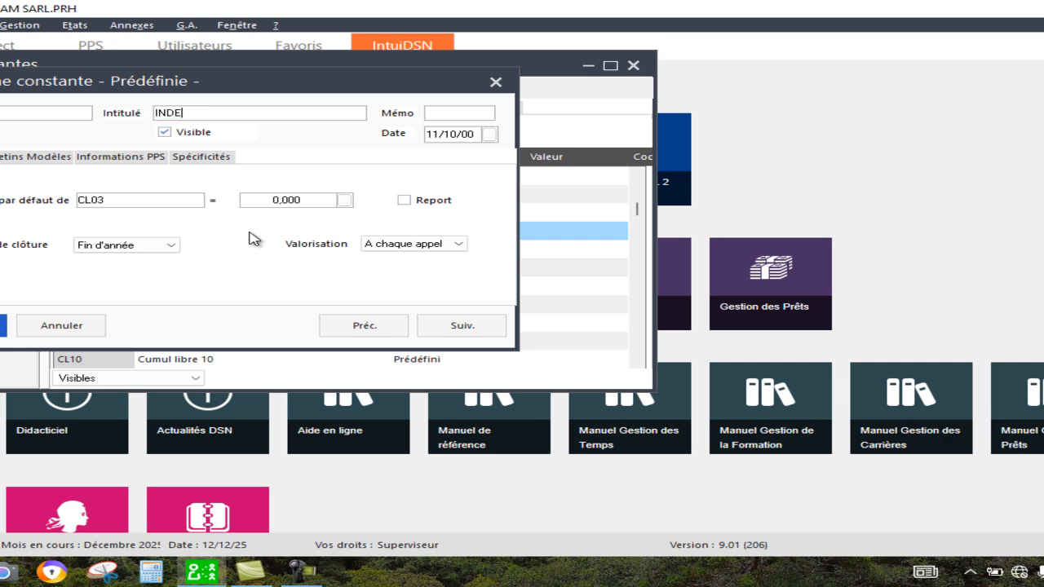
text(?)
key(BackSpace)
text(m)
key(BackSpace)
text(?)
key(BackSpace)
text(m)
key(BackSpace)
text(MNITE DE REPRESEN)
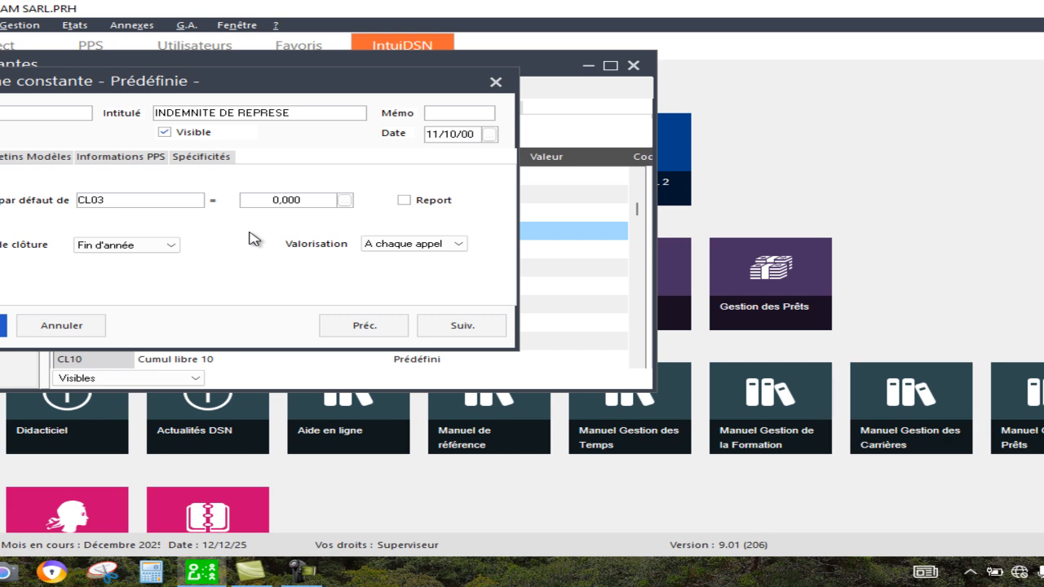
text(TATION)
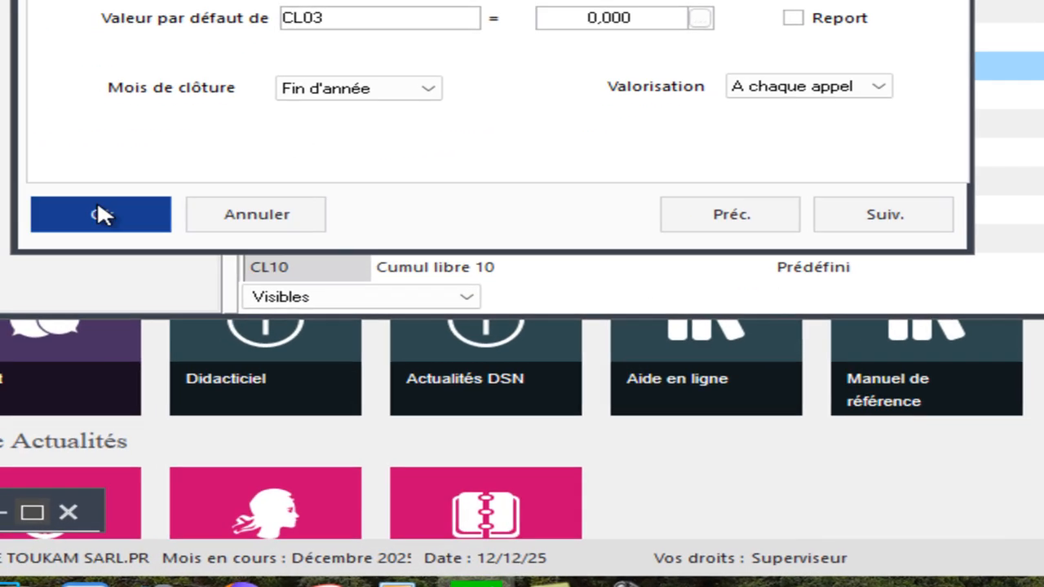
click(97, 211)
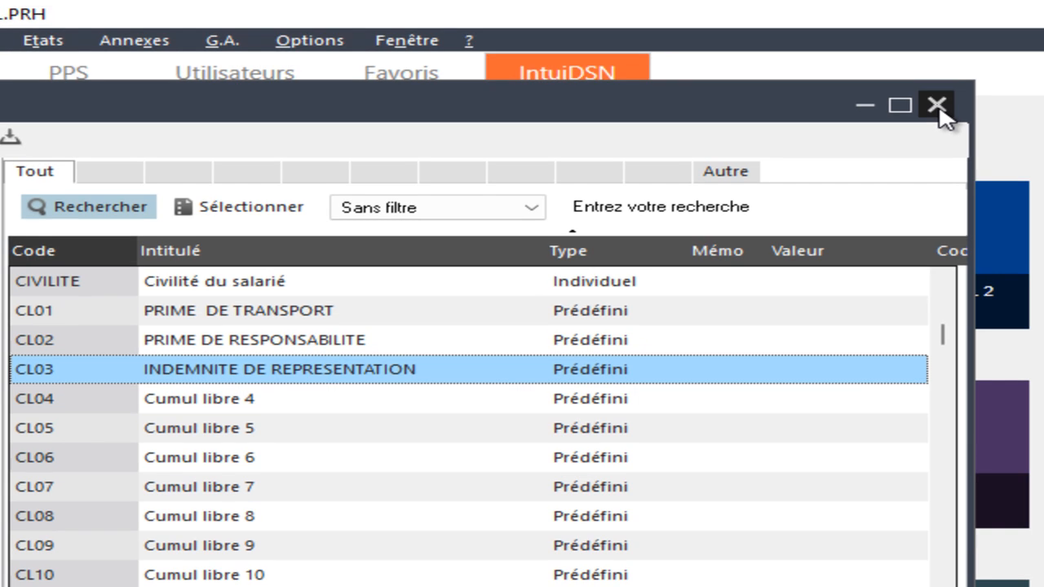
click(943, 109)
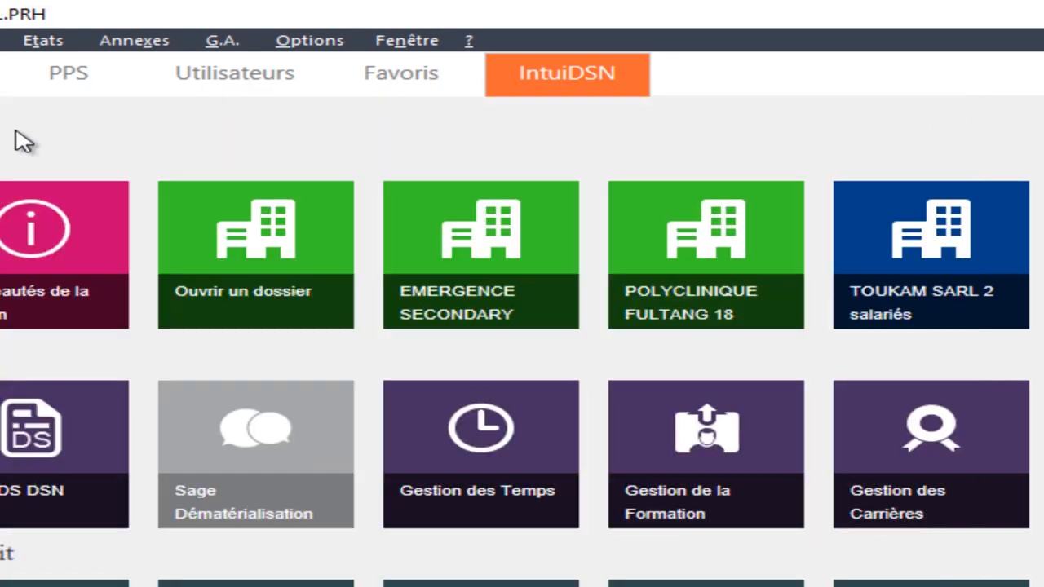
Create a new rubrique of type Brut with code 4001 and memo REP.
click(8, 29)
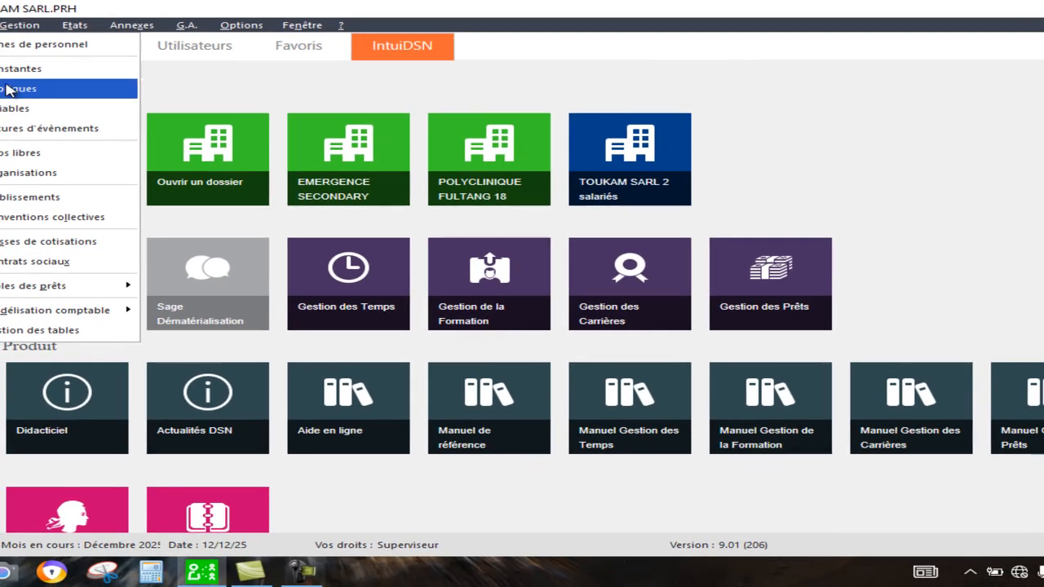
click(7, 88)
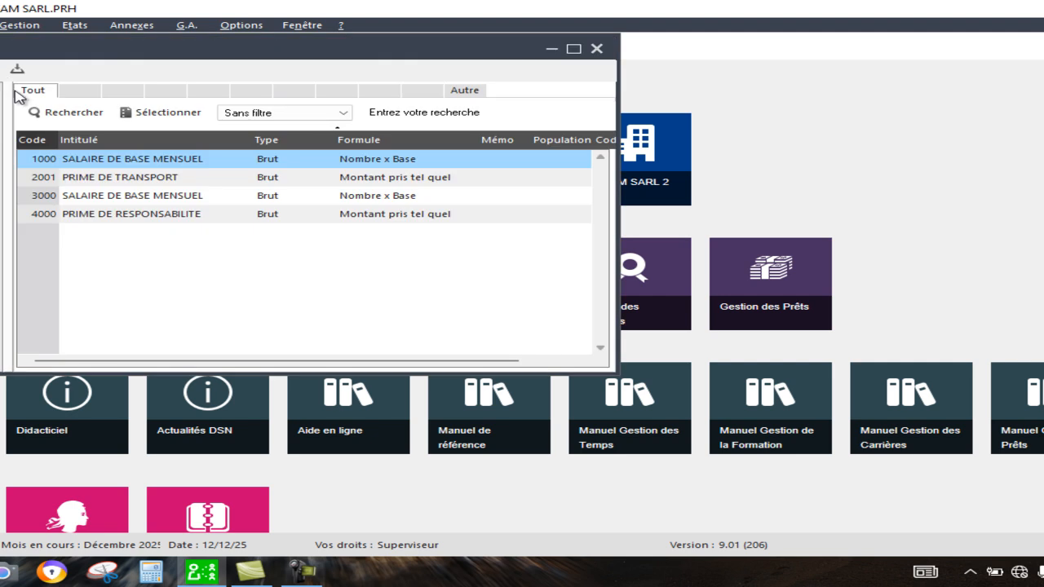
right_click(160, 277)
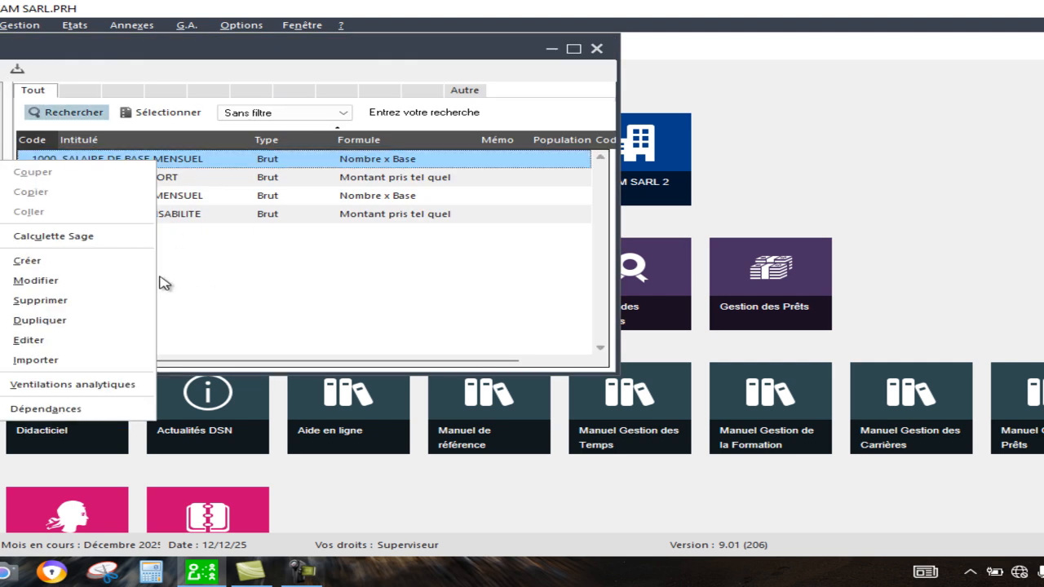
click(75, 261)
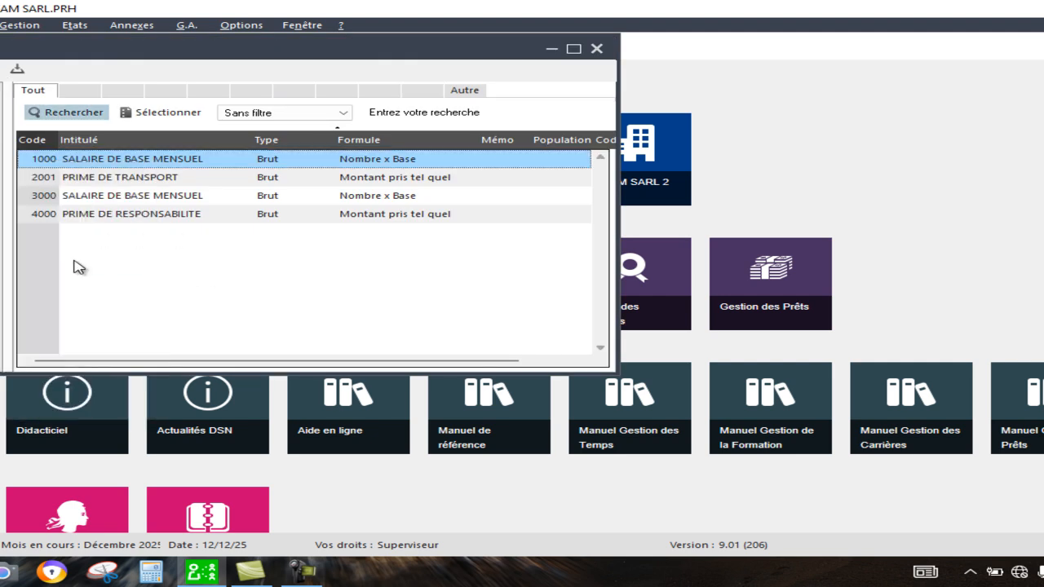
click(86, 171)
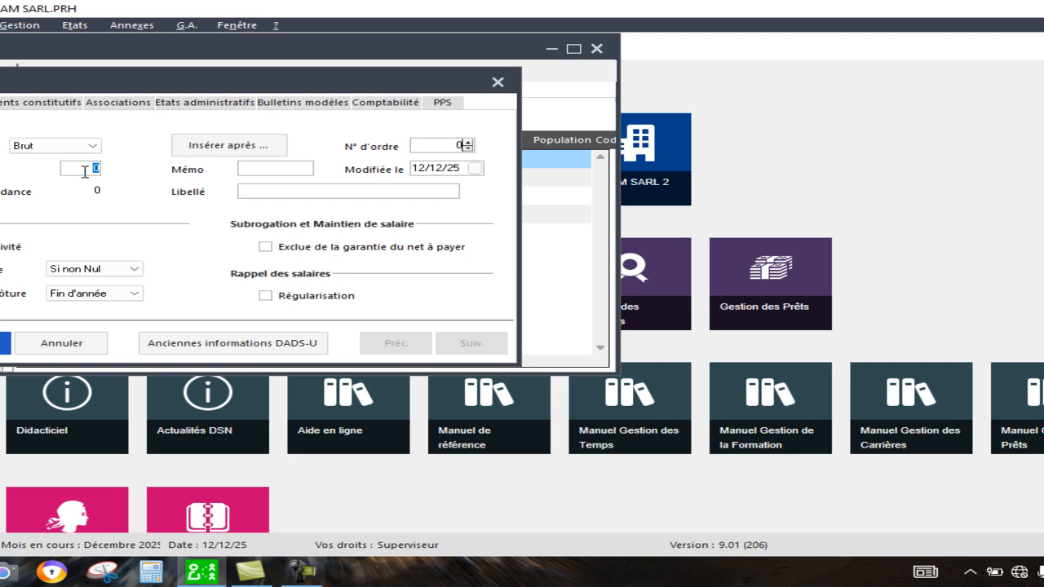
text(4001)
click(267, 169)
text(REP)
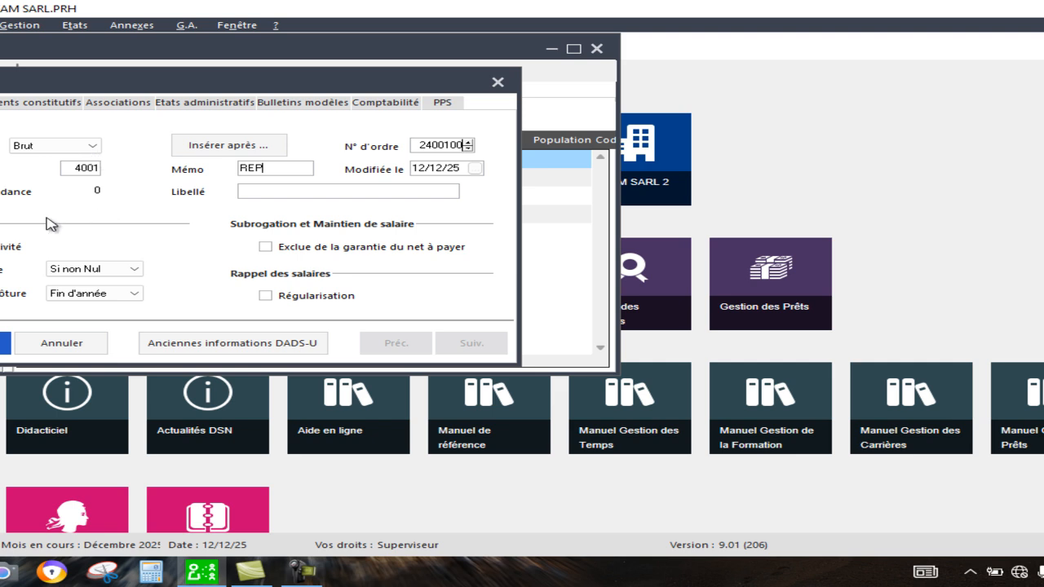
Enter "Indemnité de Representation" as the label of rubrique 4001.
click(264, 191)
text(Indemnité de R)
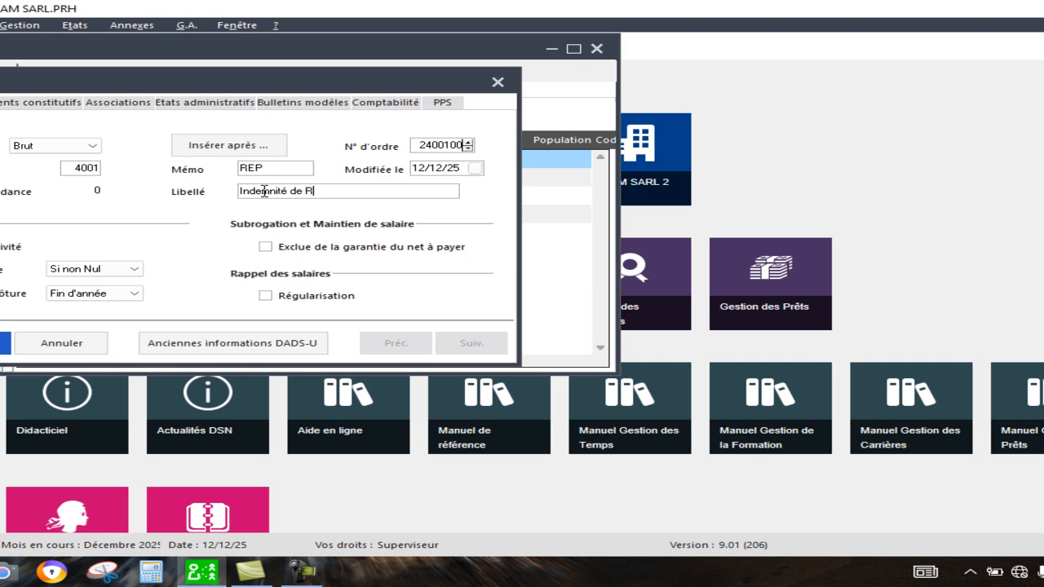
text(e)
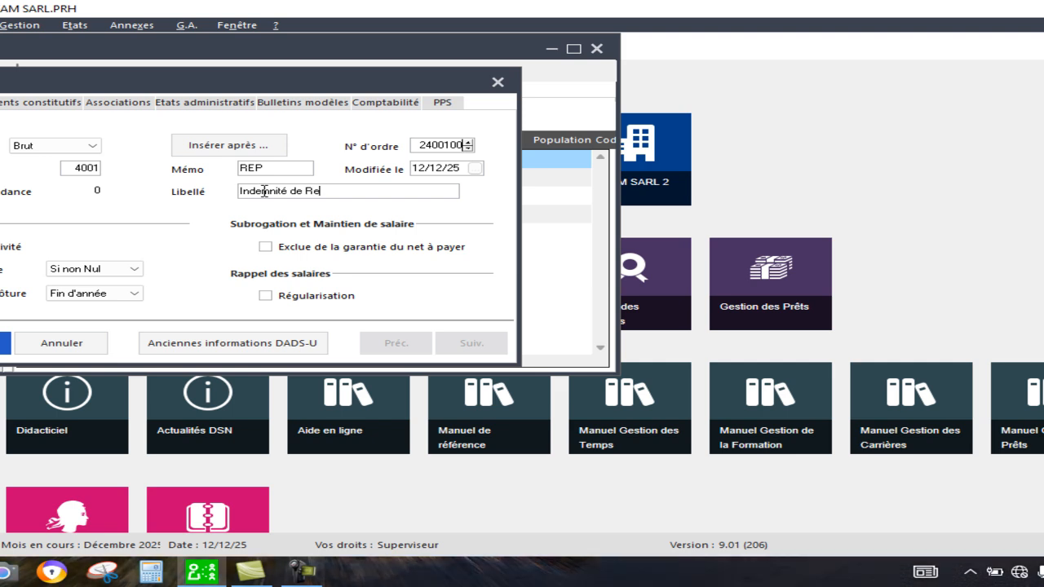
text(presen)
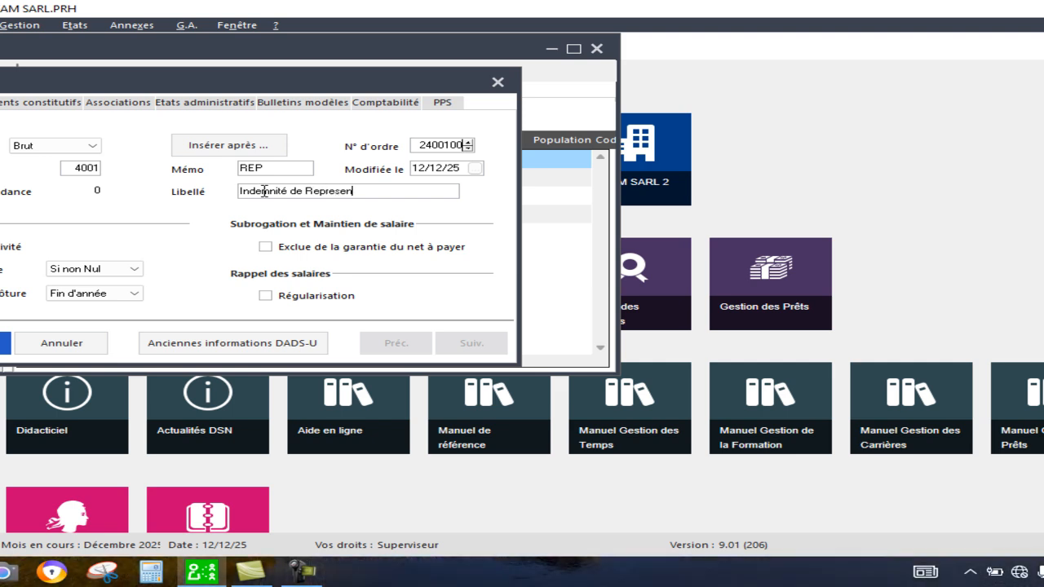
text(tation)
Set the rubrique's formula to Montant pris tel quel and assign the constant CL03 as its amount.
click(54, 104)
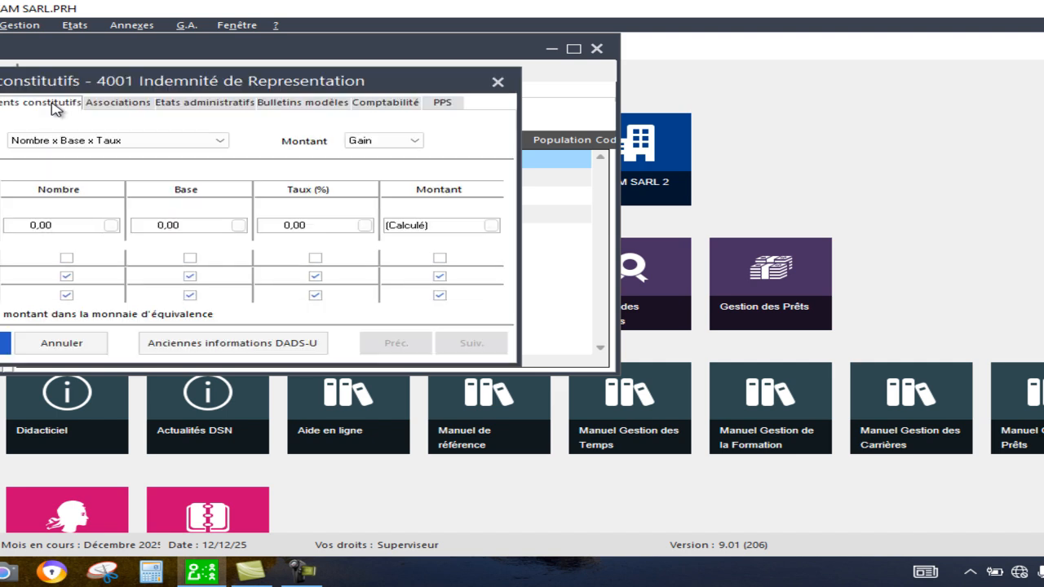
click(220, 144)
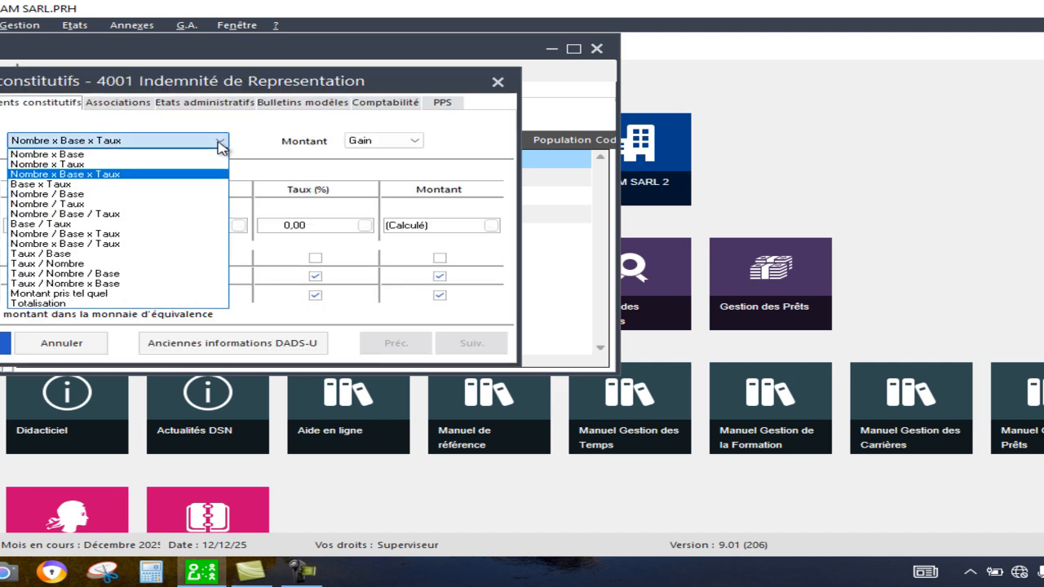
click(172, 293)
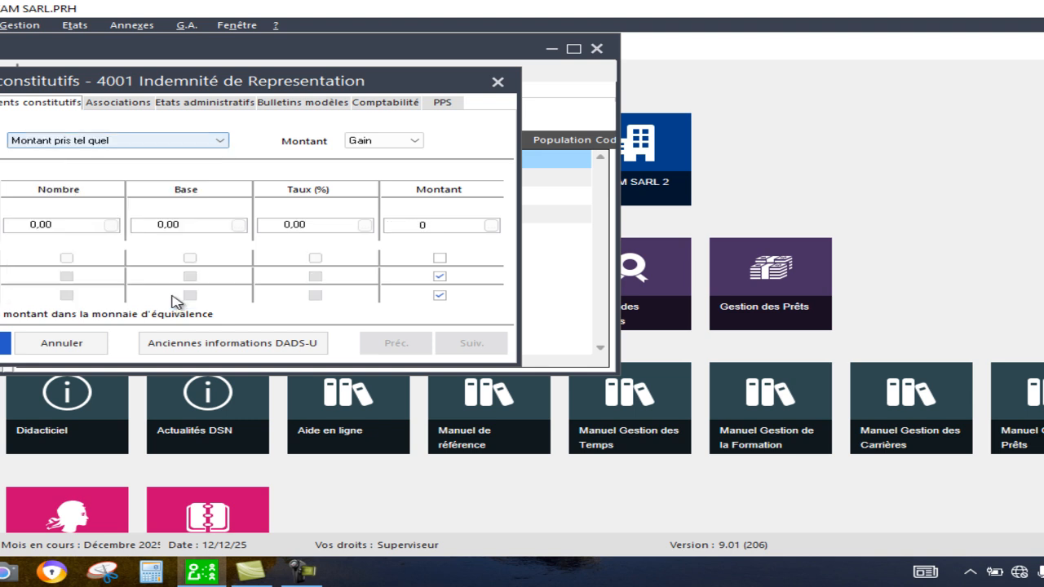
click(491, 226)
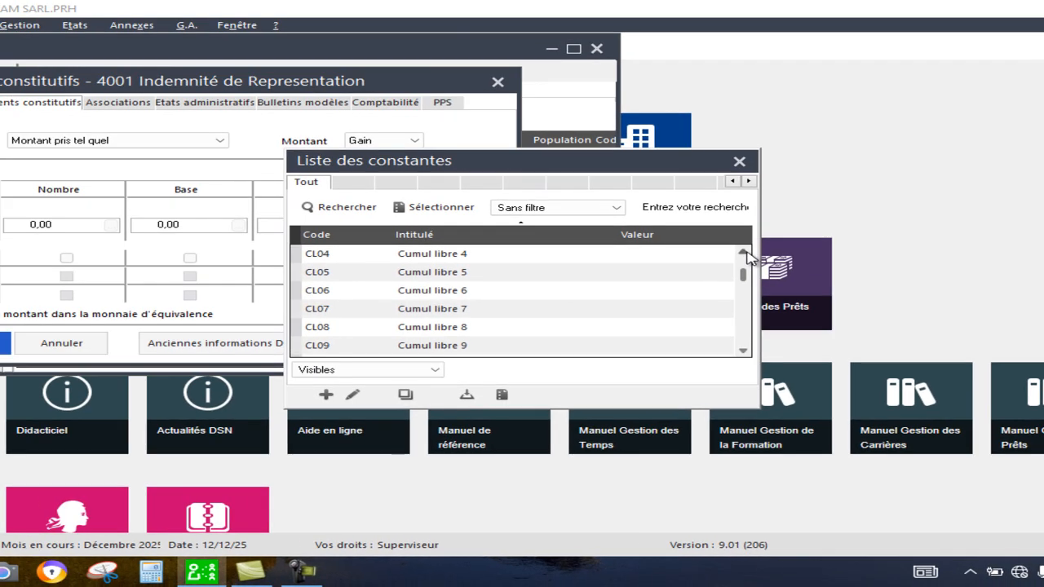
click(283, 88)
click(744, 253)
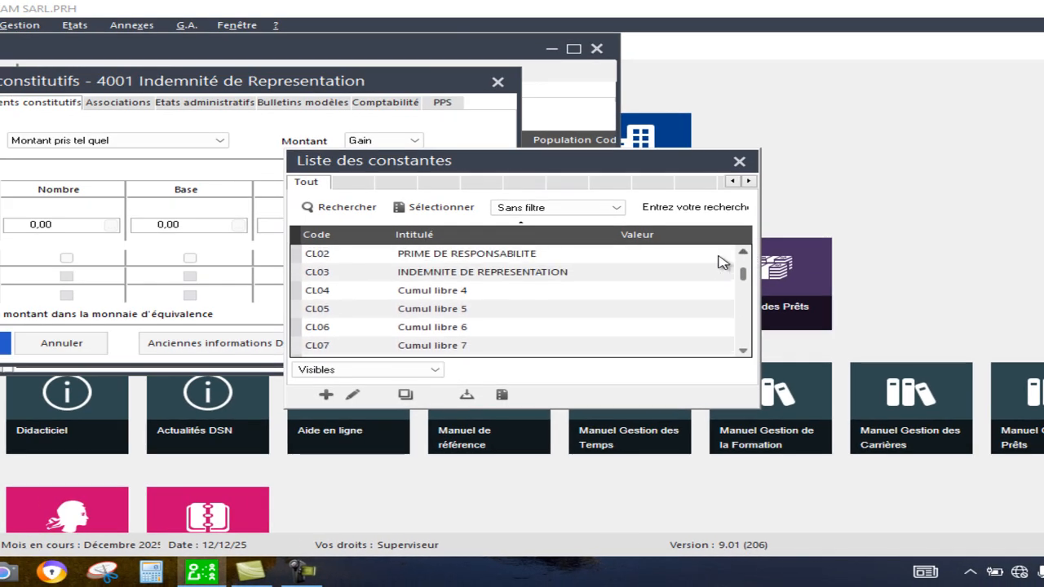
double_click(639, 276)
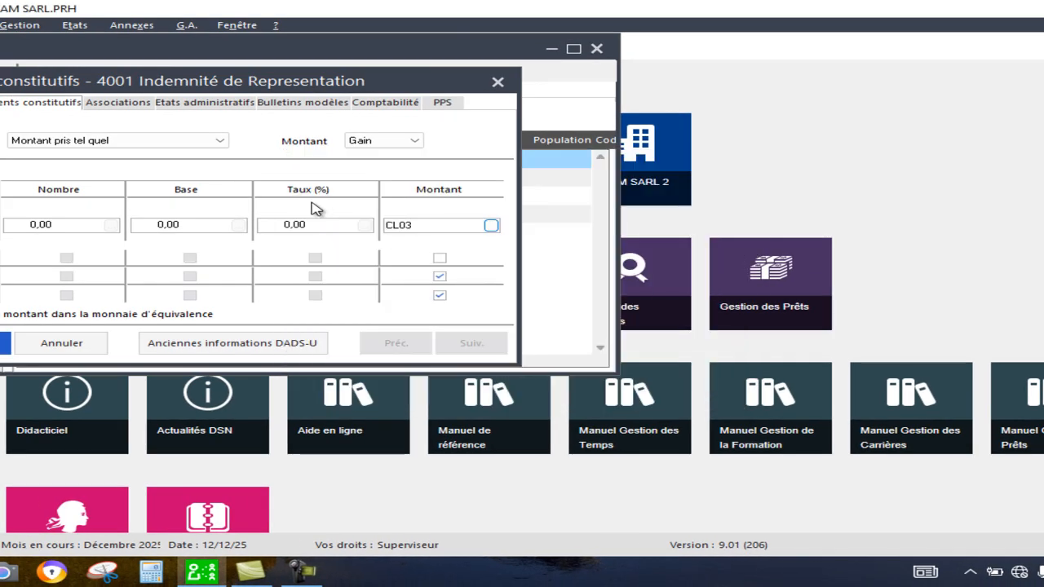
Check the constant associations of rubrique 4001, then save it and close the list of rubriques.
click(120, 104)
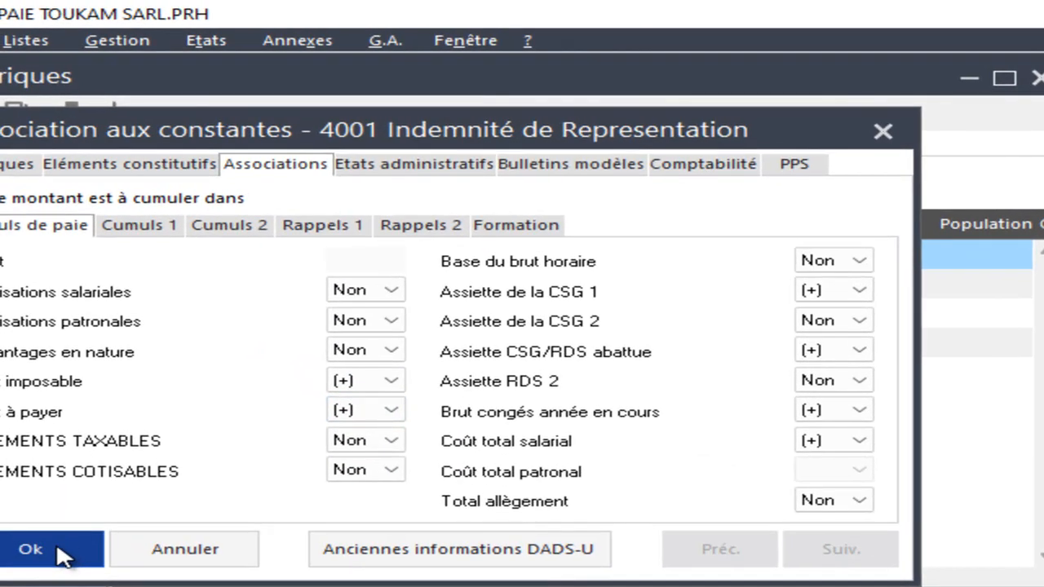
click(61, 556)
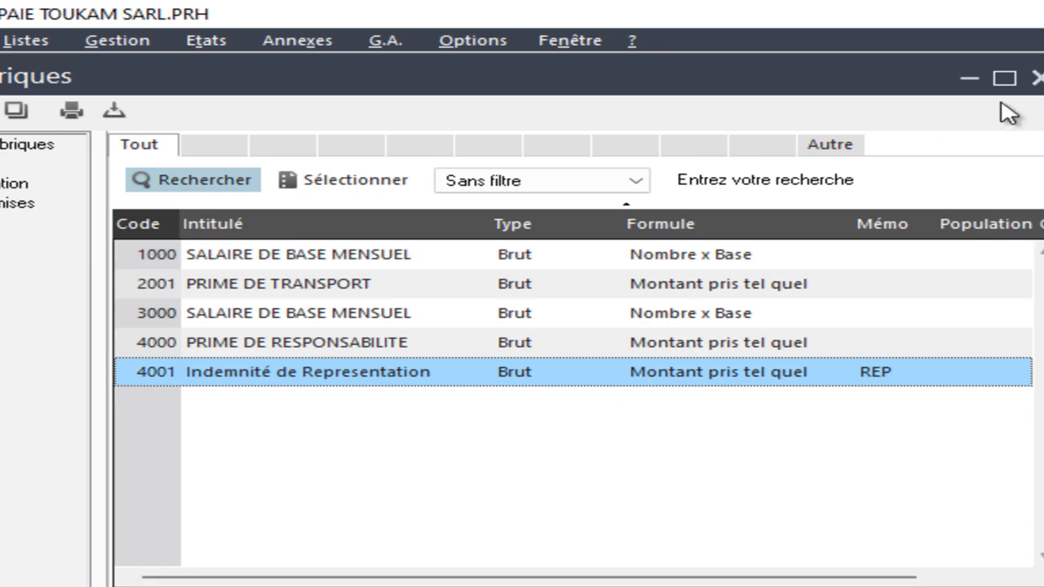
click(1036, 76)
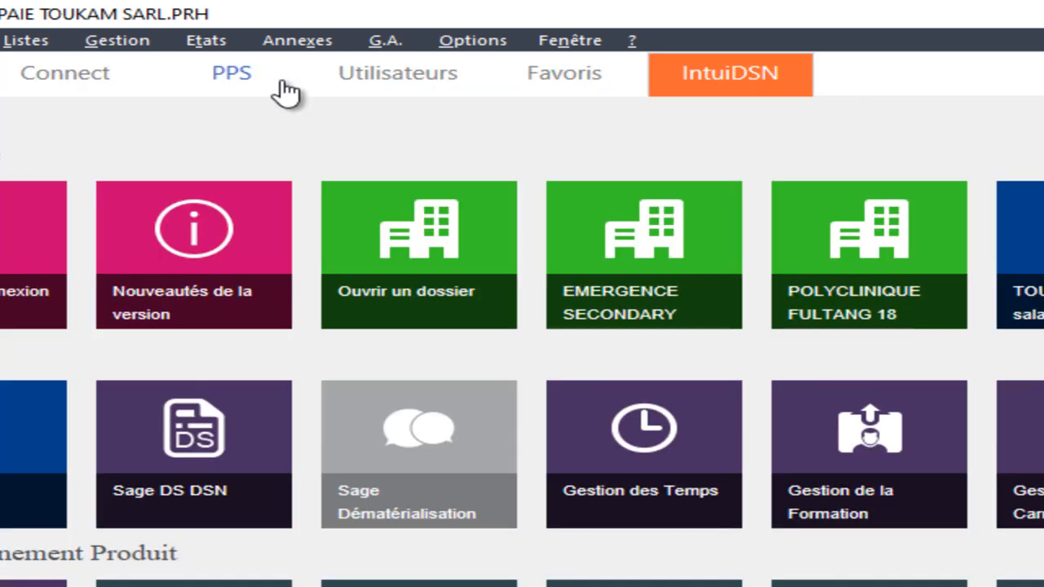
Open the MODELE HORAIRE template from the list of payslip templates.
click(111, 42)
click(202, 108)
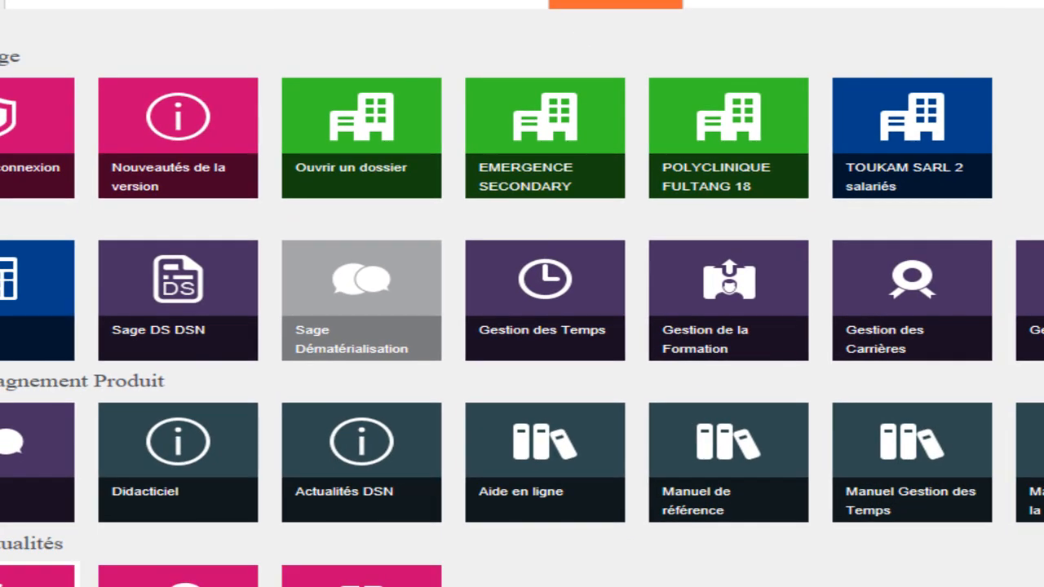
click(109, 0)
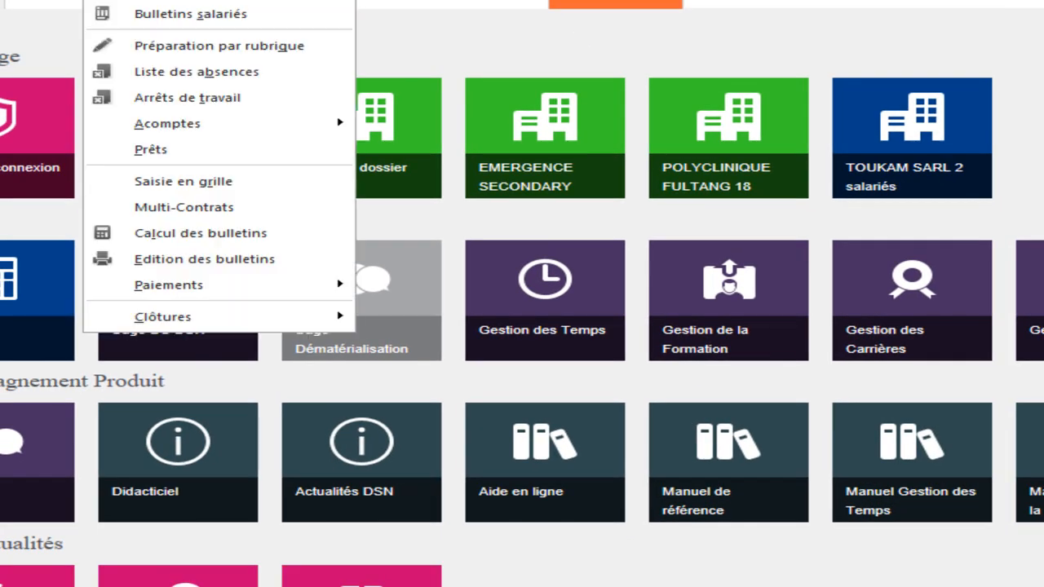
click(189, 10)
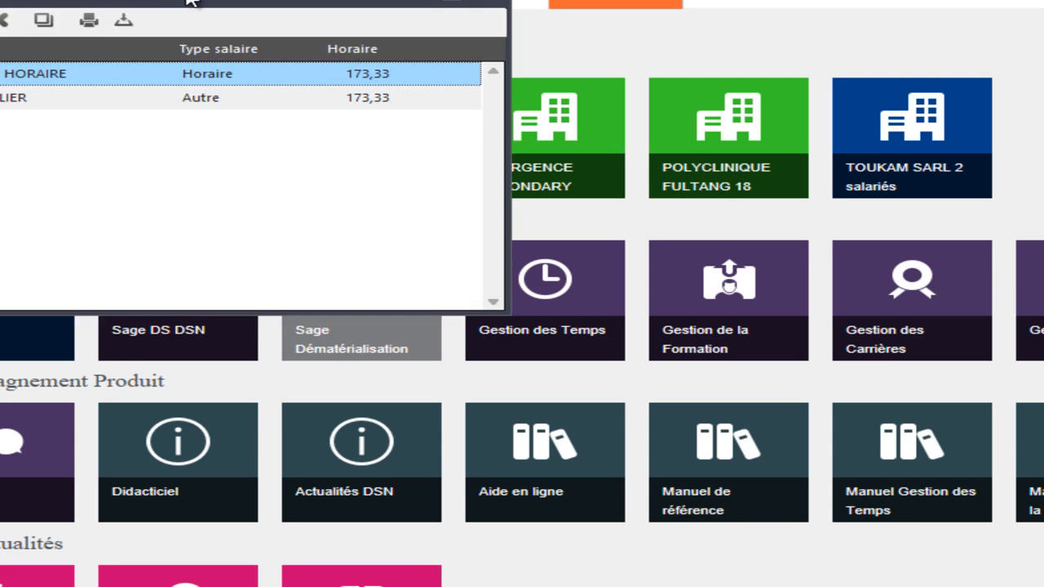
double_click(118, 73)
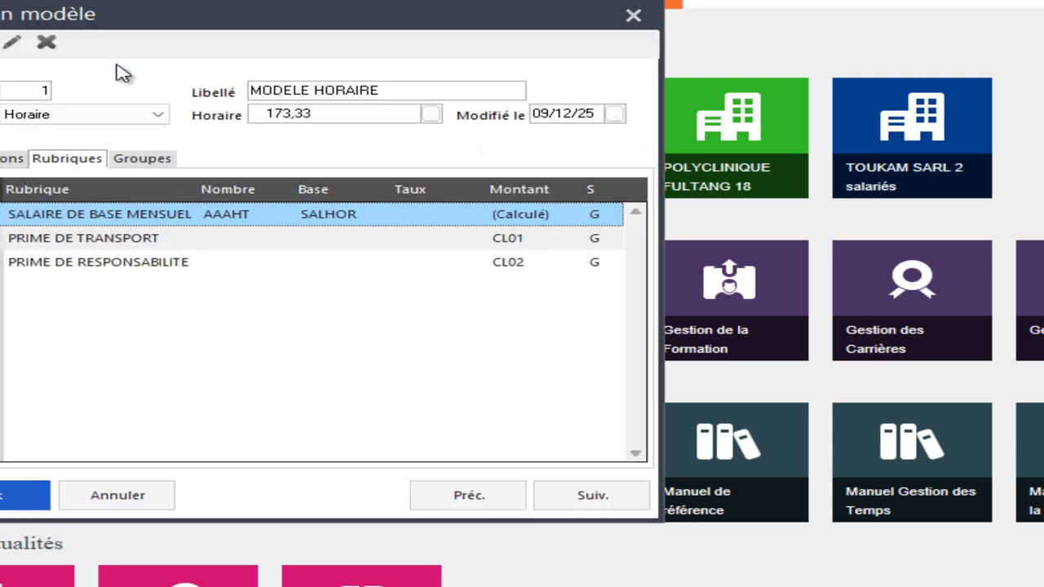
Add rubrique 4001 Indemnité de Representation to the rubriques of the MODELE HORAIRE template.
right_click(79, 314)
click(116, 292)
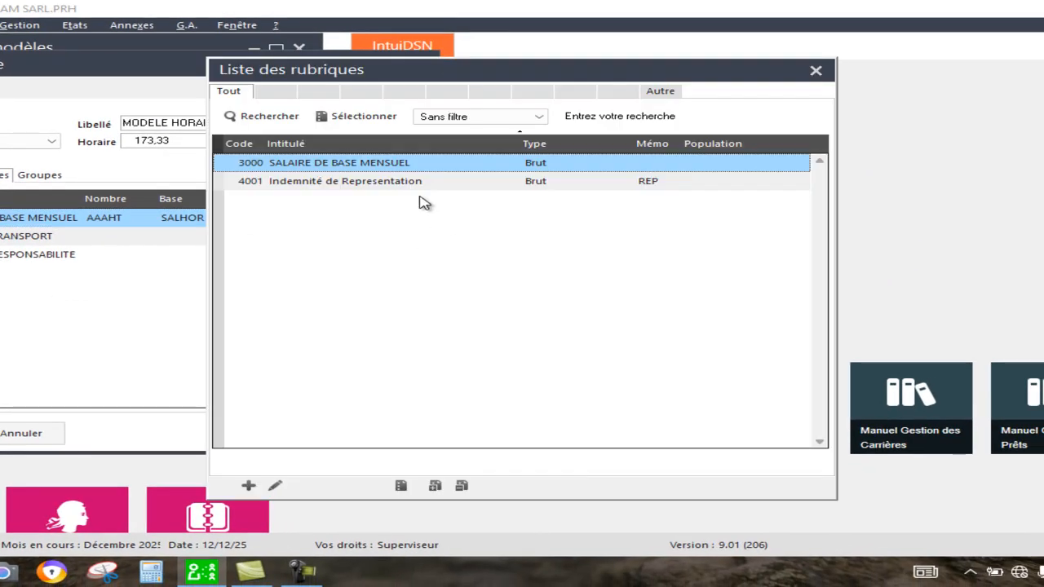
double_click(454, 185)
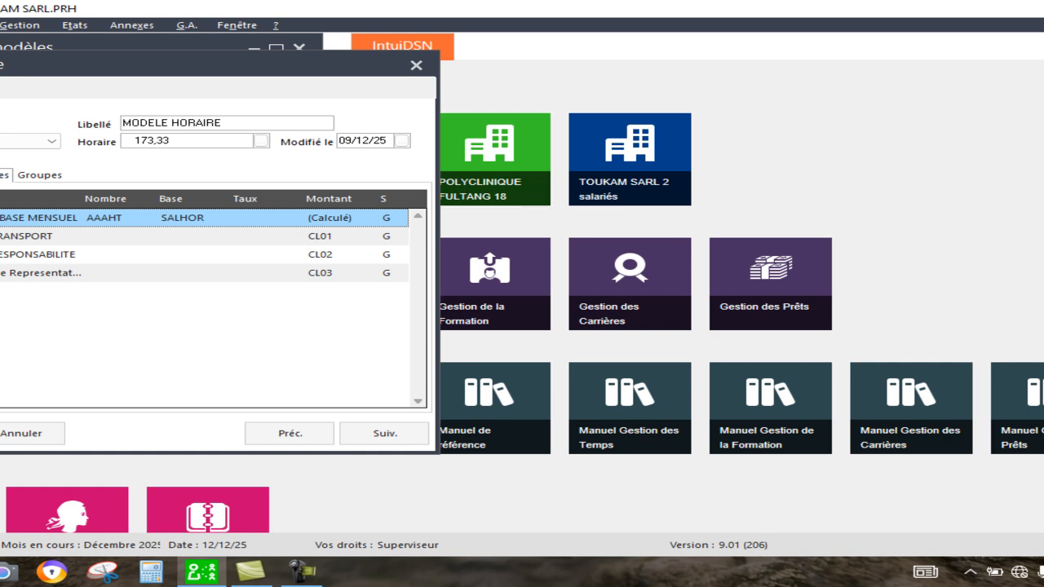
Save the MODELE HORAIRE template and close the list of payslip templates.
key(Return)
click(632, 355)
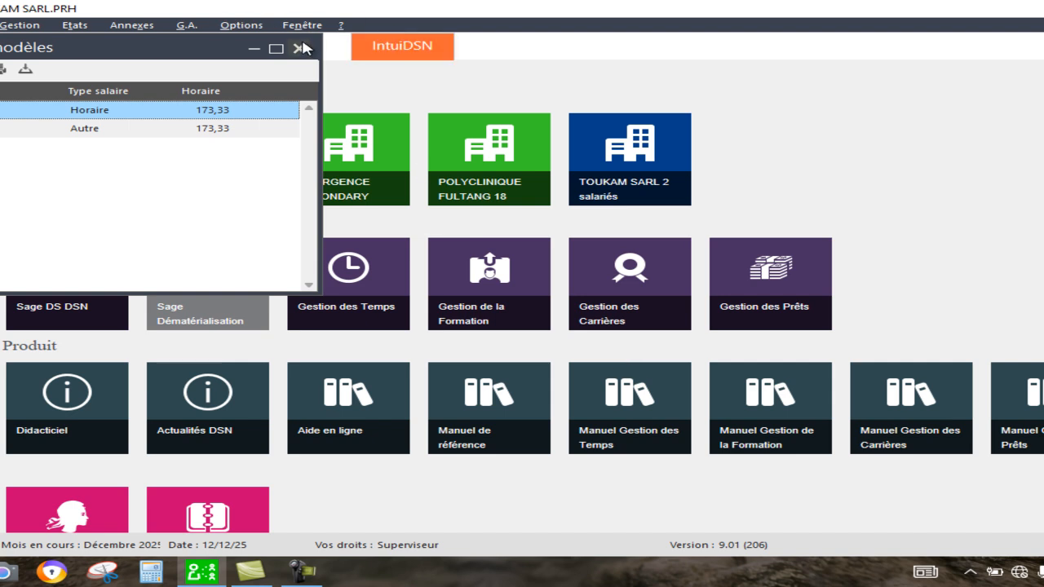
click(301, 49)
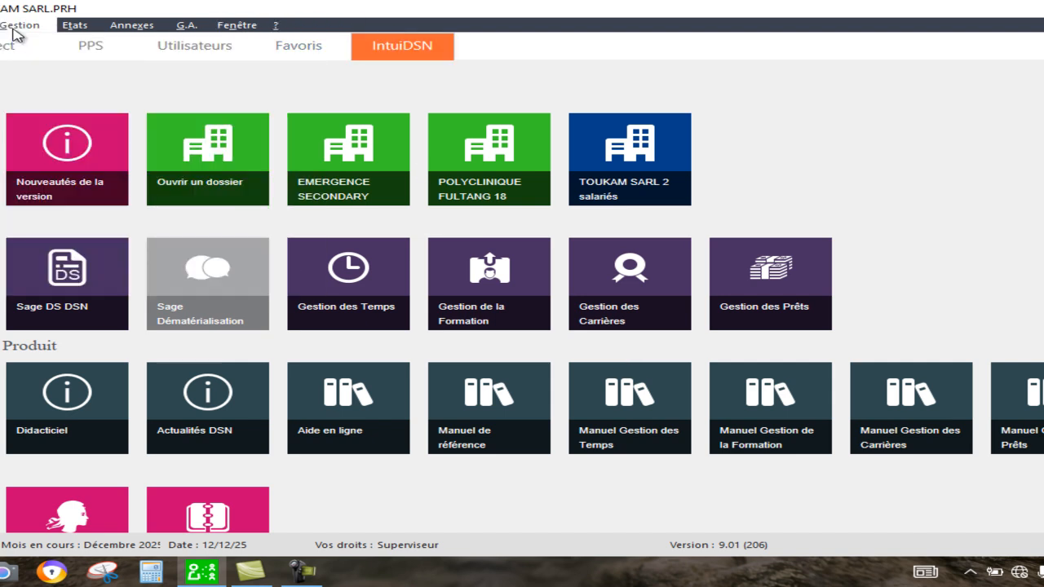
Open the payslip of the second employee in the list of employee payslips.
click(18, 27)
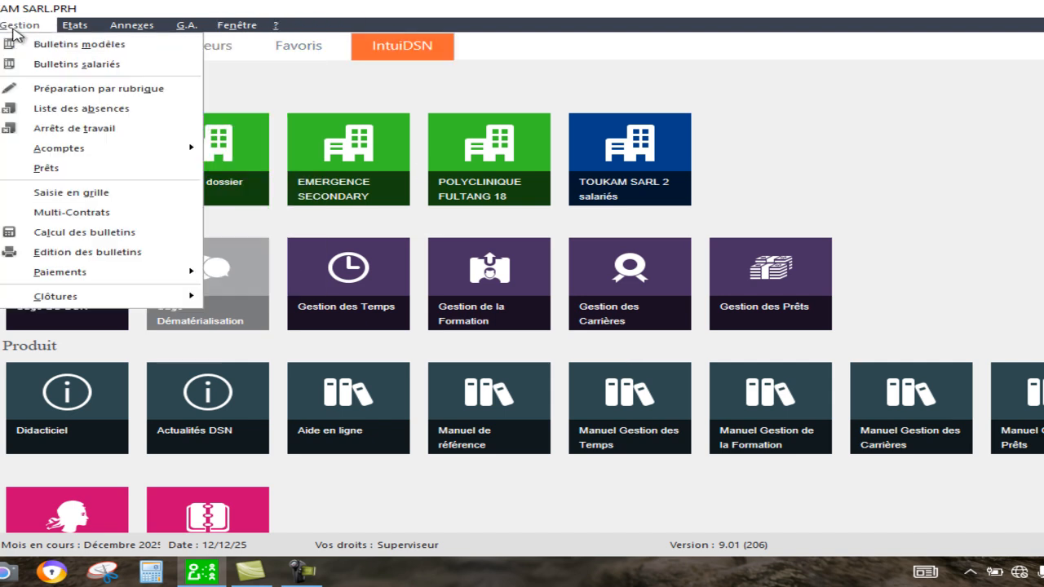
click(86, 67)
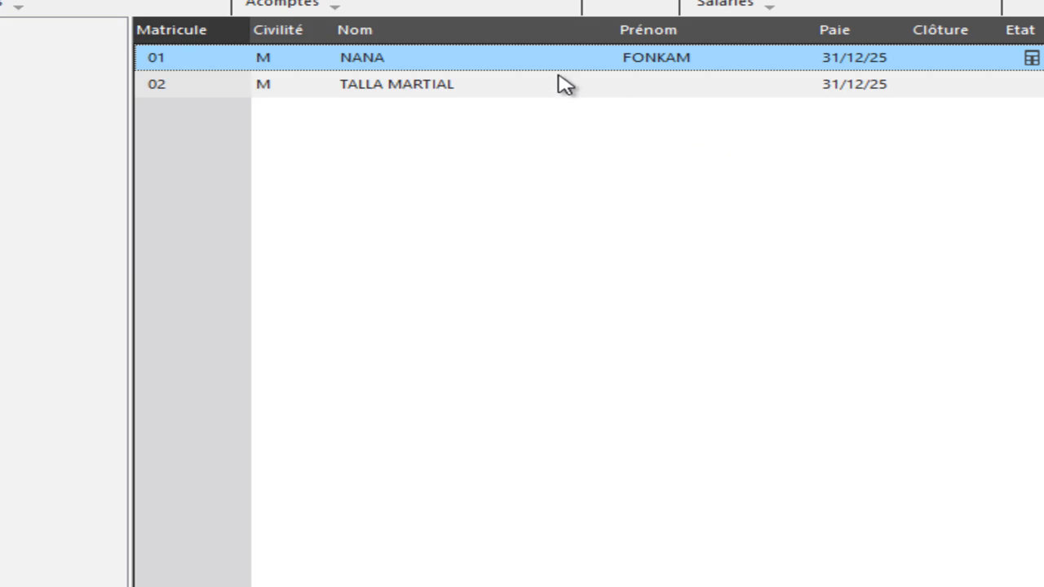
click(584, 88)
double_click(581, 88)
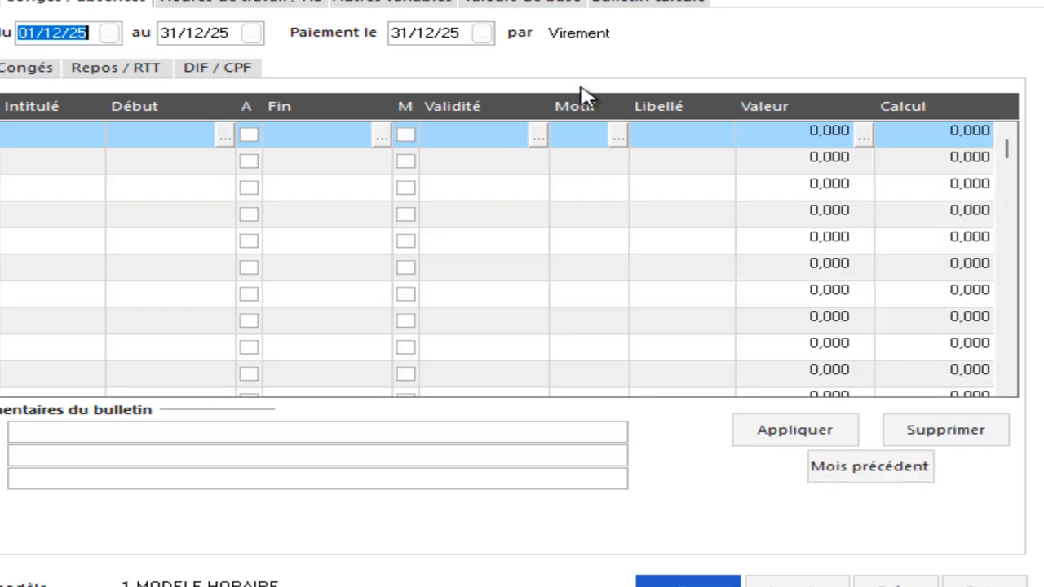
Set the value of CL03, the representation allowance, to 20000 among the free cumuls of the employee's base values.
click(511, 8)
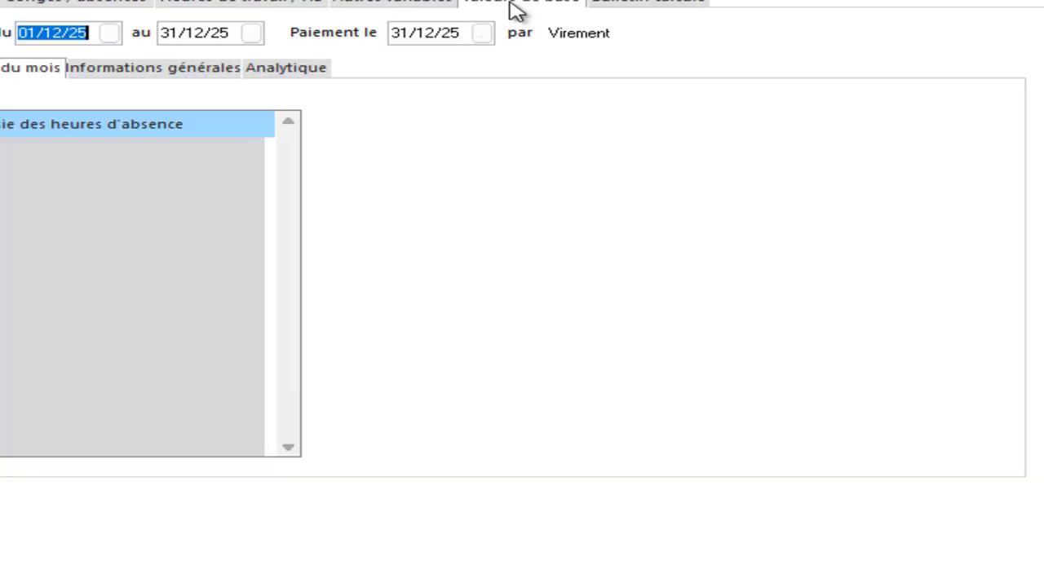
click(97, 152)
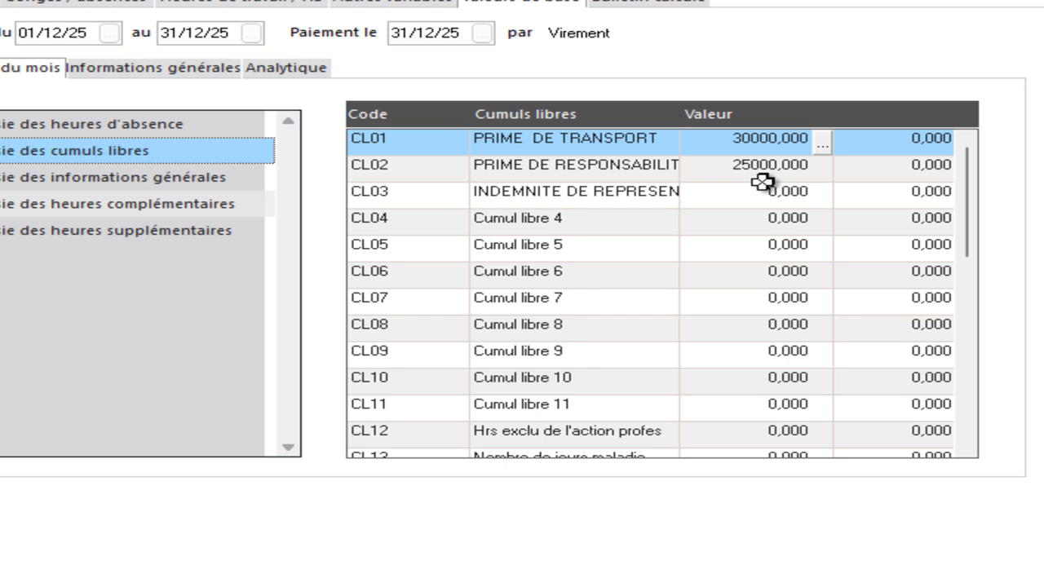
click(758, 191)
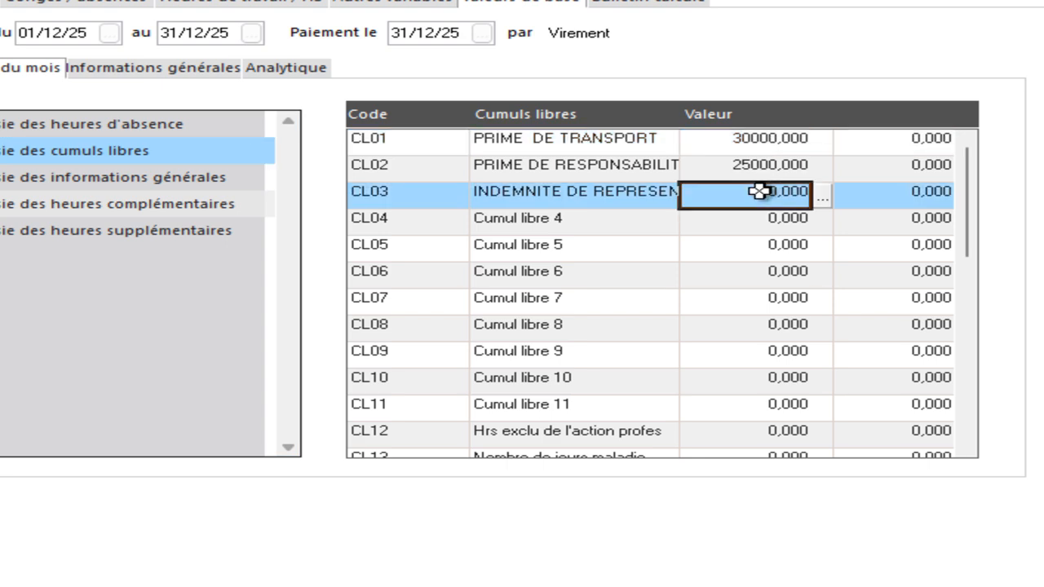
text(2)
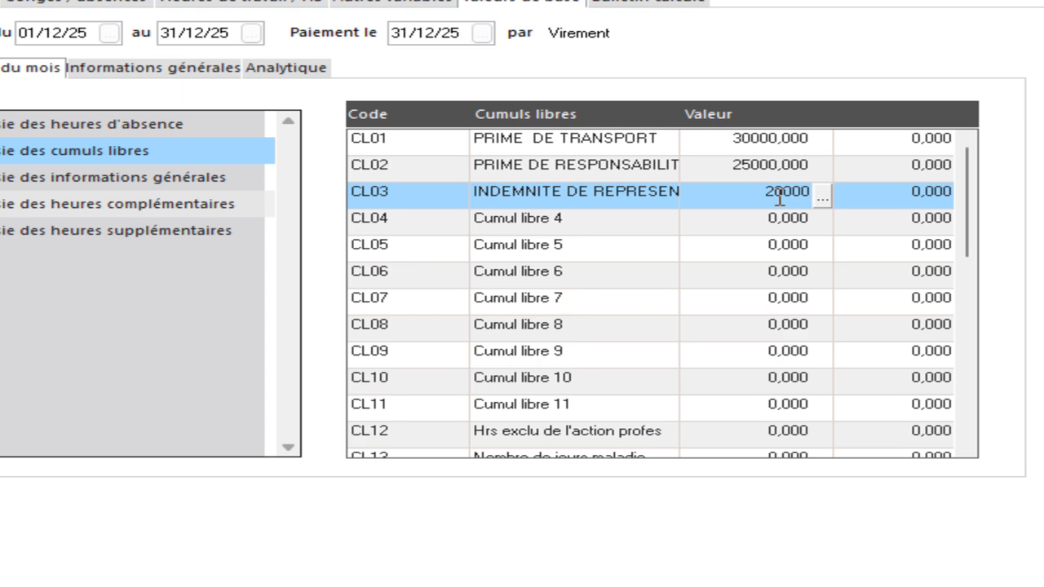
double_click(784, 191)
click(785, 192)
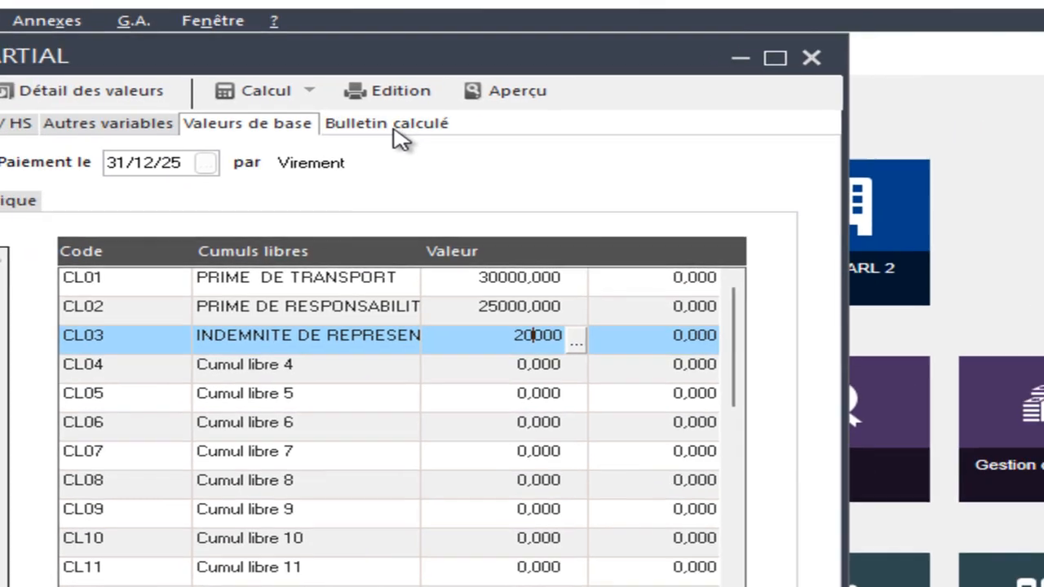
Calculate the employee's payslip and dismiss the calculation messages to display the calculated lines.
click(394, 129)
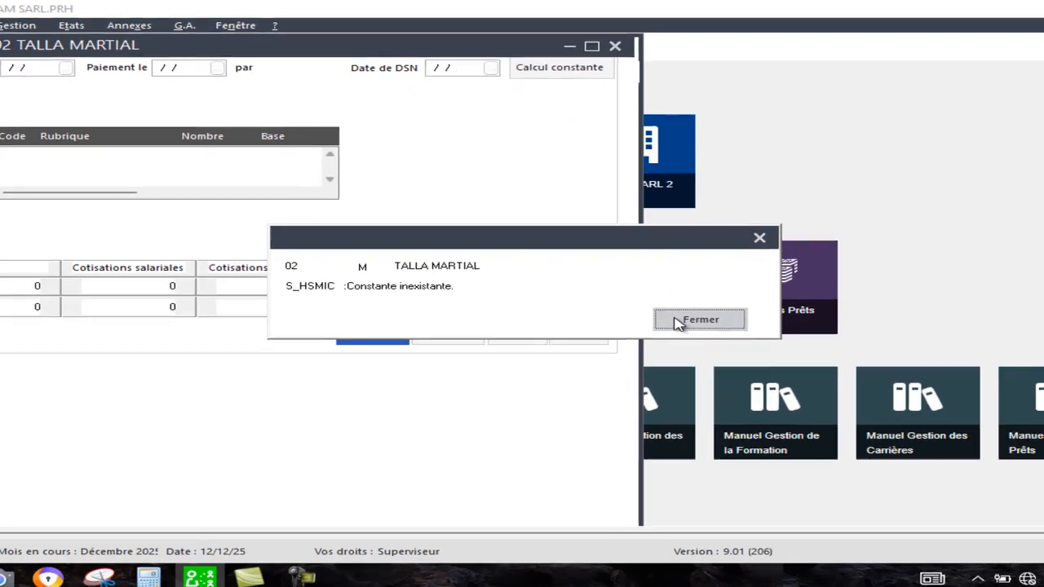
click(676, 321)
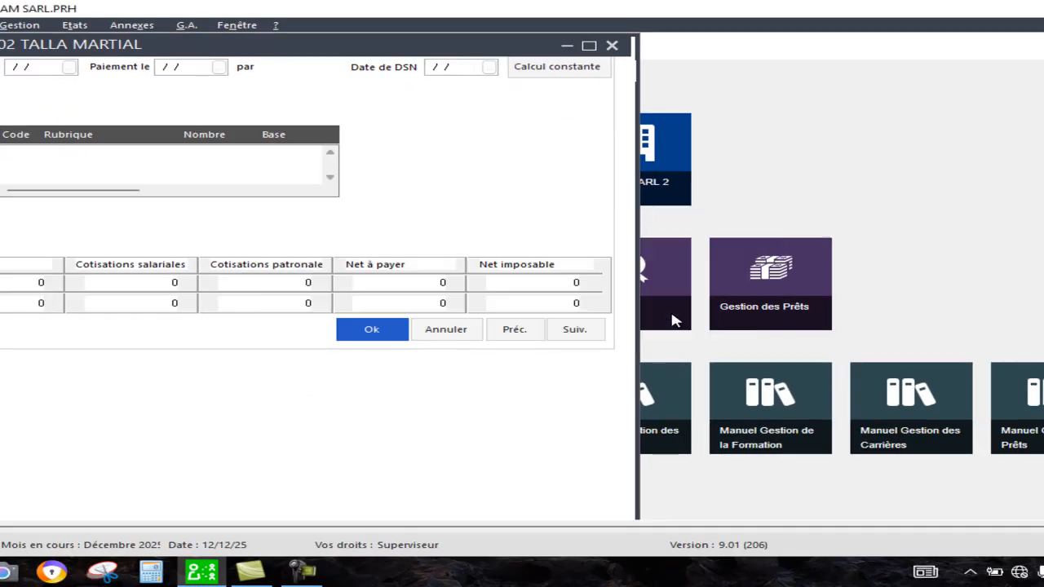
click(676, 320)
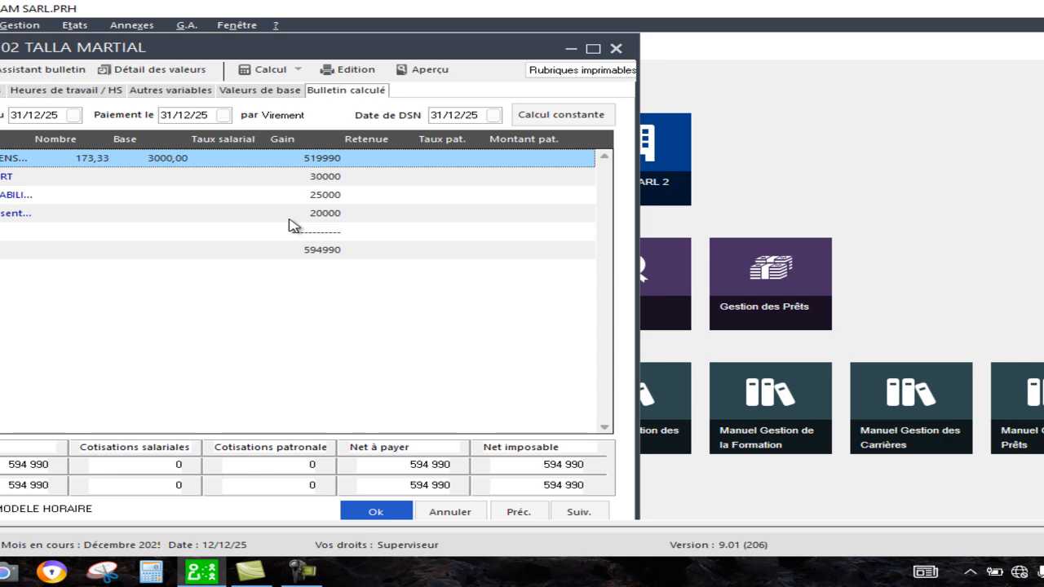
Issue the calculated payslip for printing in the Papier blanc (préimp. 9112/22/42) format.
click(359, 75)
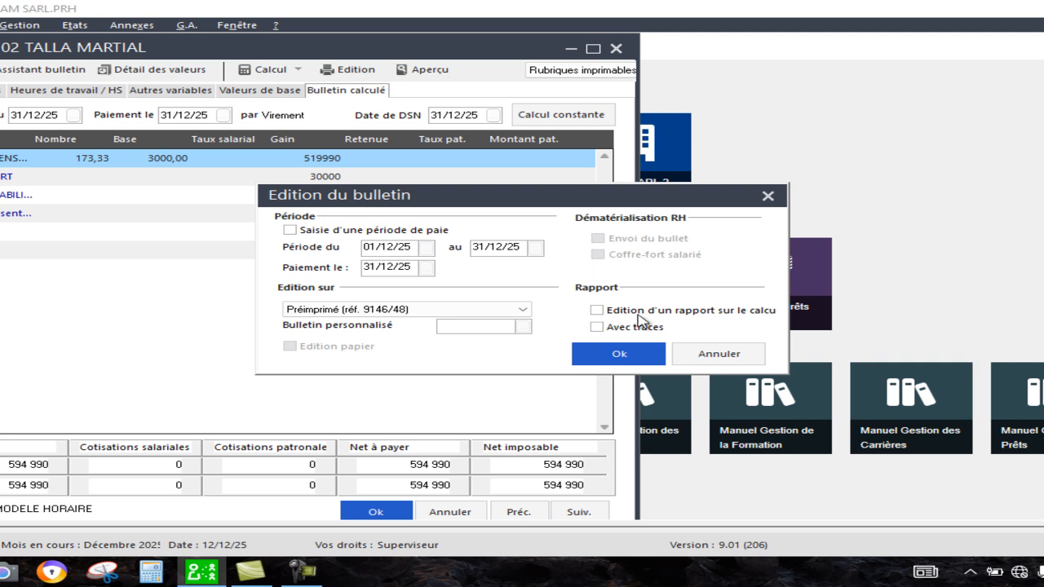
click(524, 312)
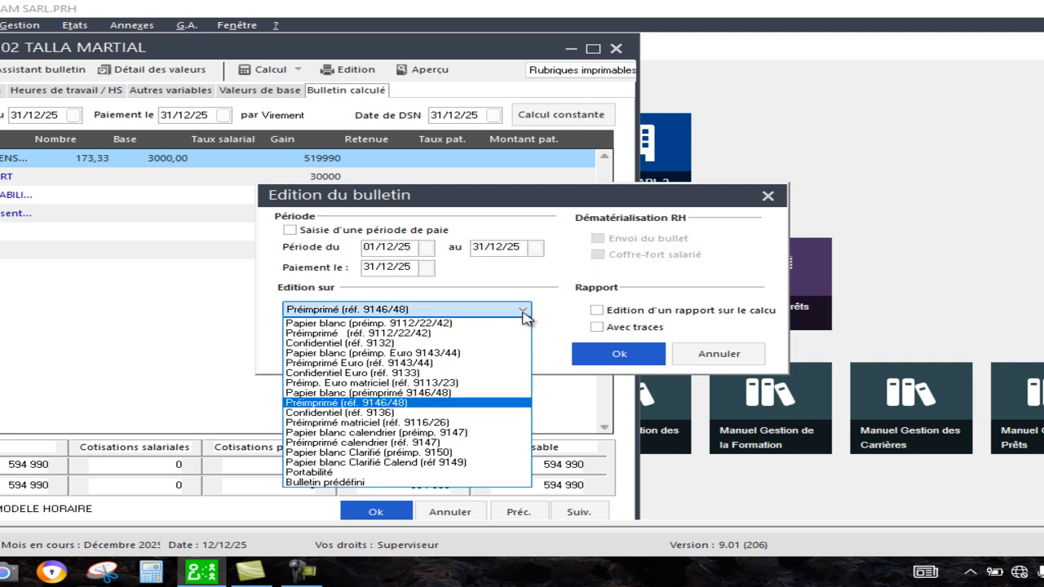
click(486, 334)
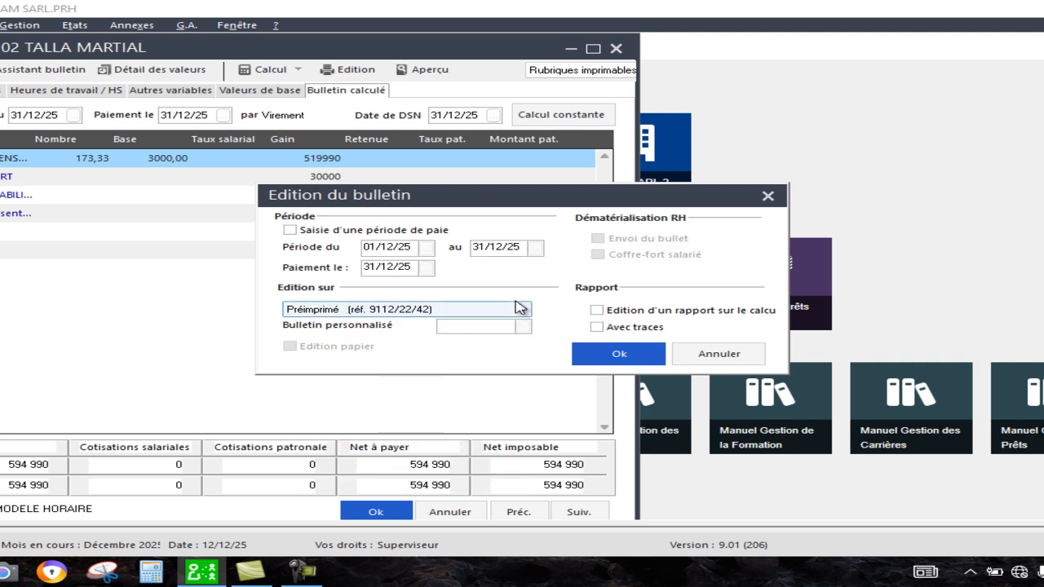
click(513, 311)
click(490, 323)
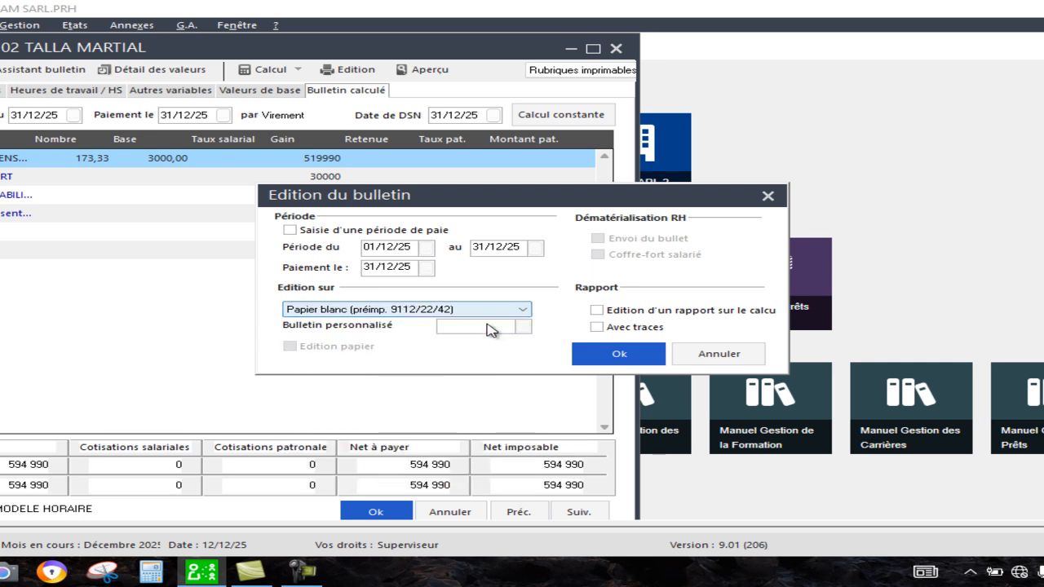
click(620, 356)
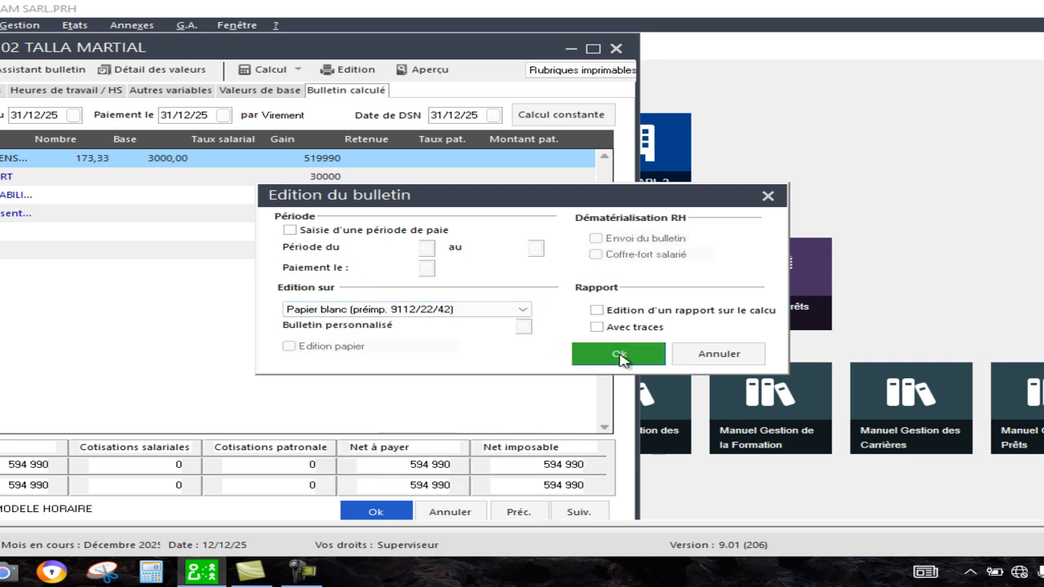
Enable the preview before printing and display the employee's payslip.
click(319, 307)
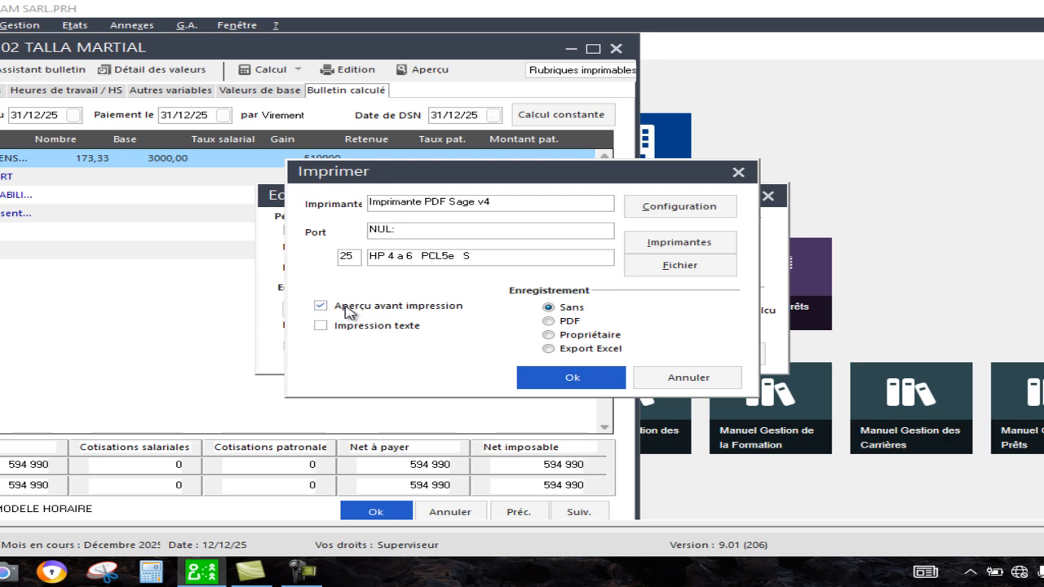
click(568, 414)
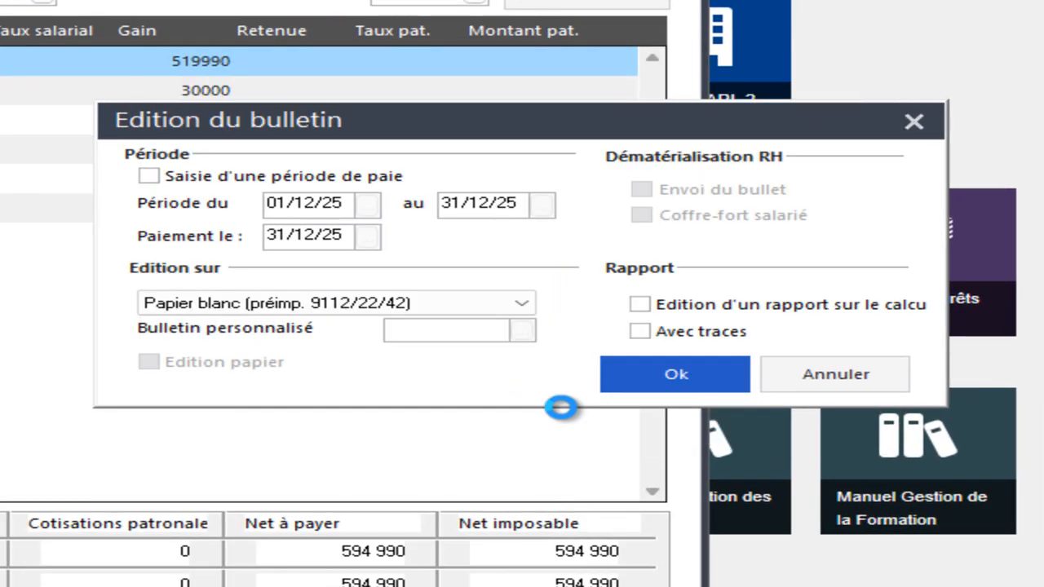
click(753, 316)
click(754, 316)
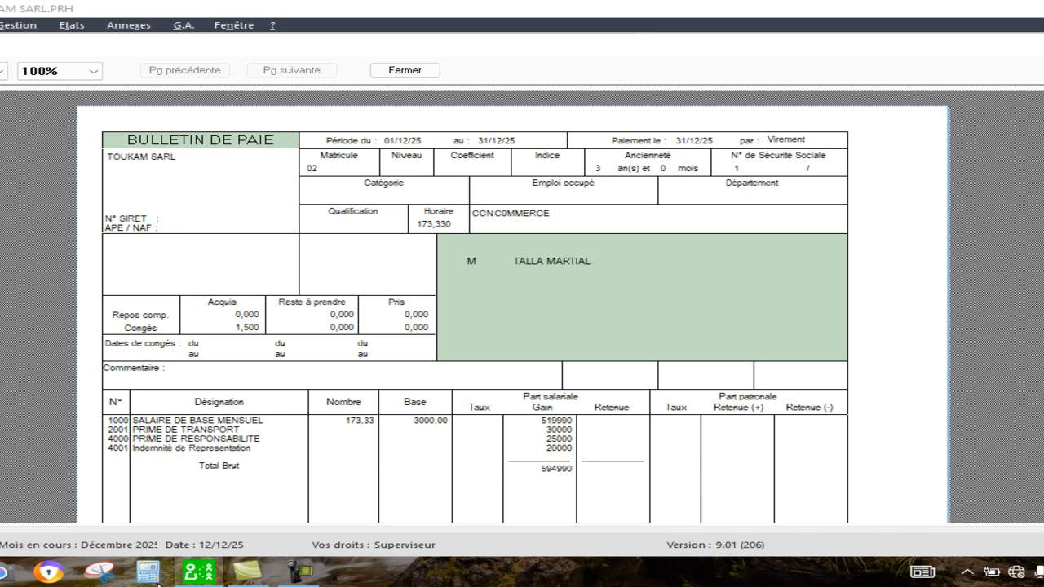
click(300, 573)
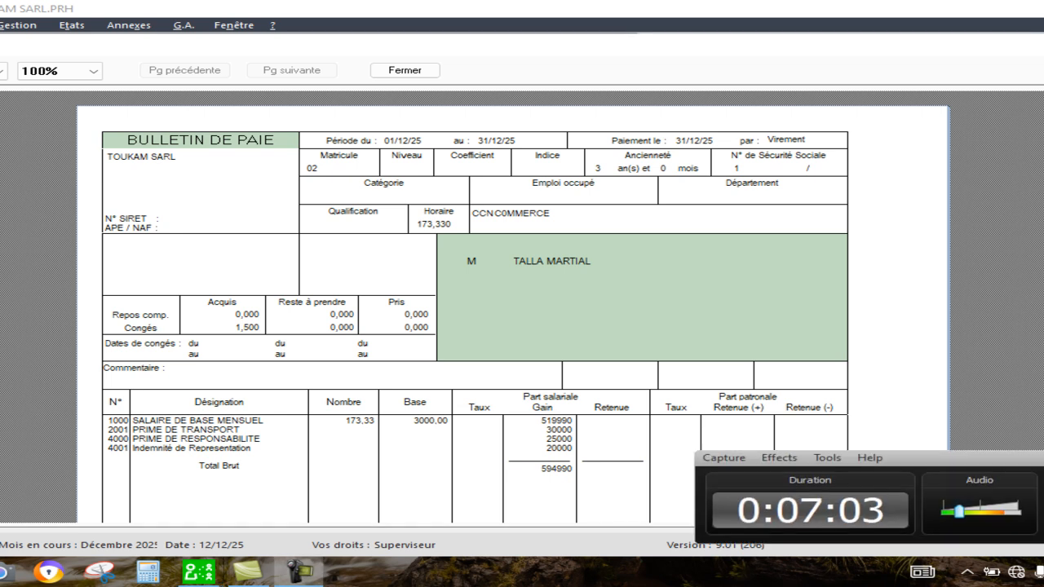